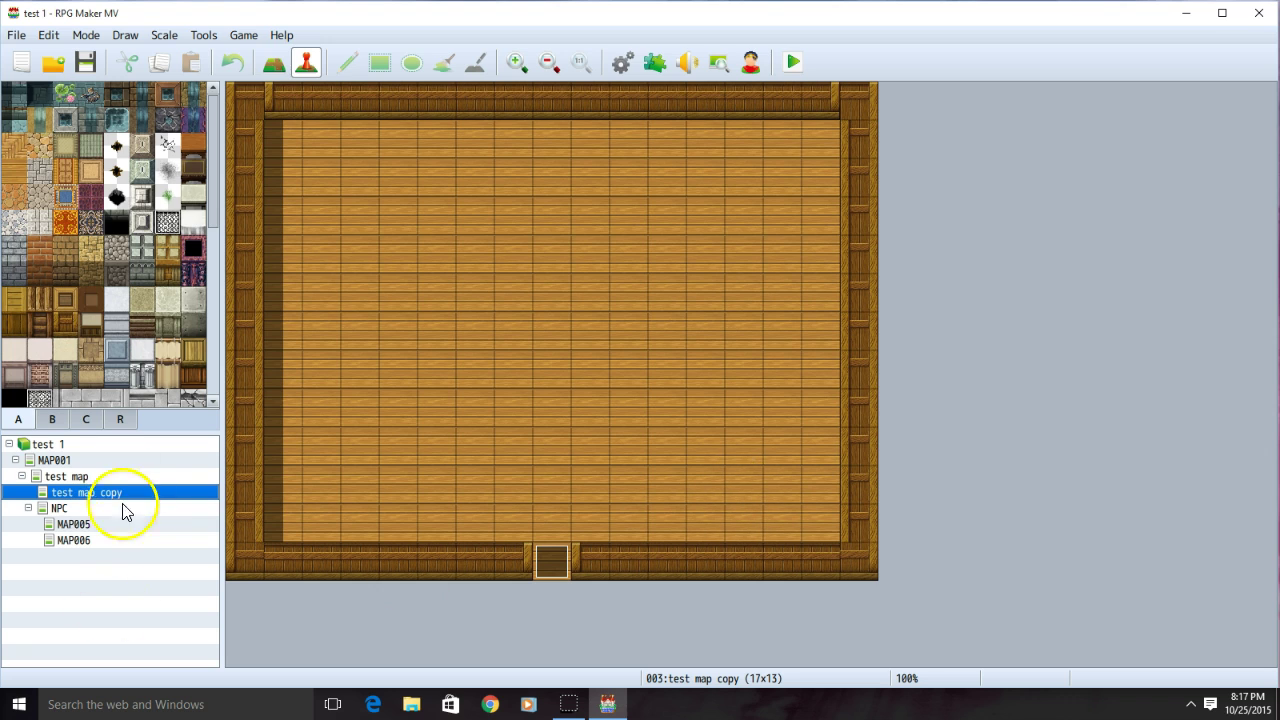
- Create a new map under test map copy named test dungeon, using the Dungeon tileset
{"action": "right_click", "coordinate": [103, 541]}
{"action": "left_click", "coordinate": [125, 567]}
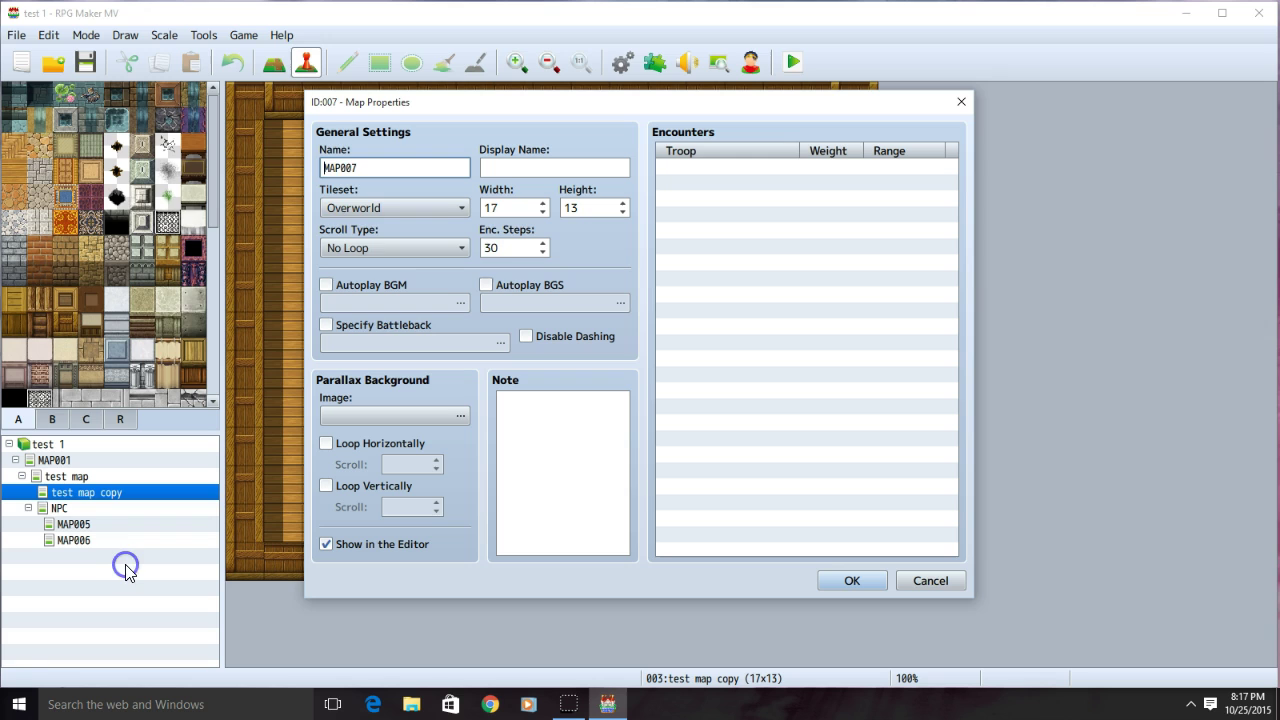
{"action": "left_click", "coordinate": [366, 207]}
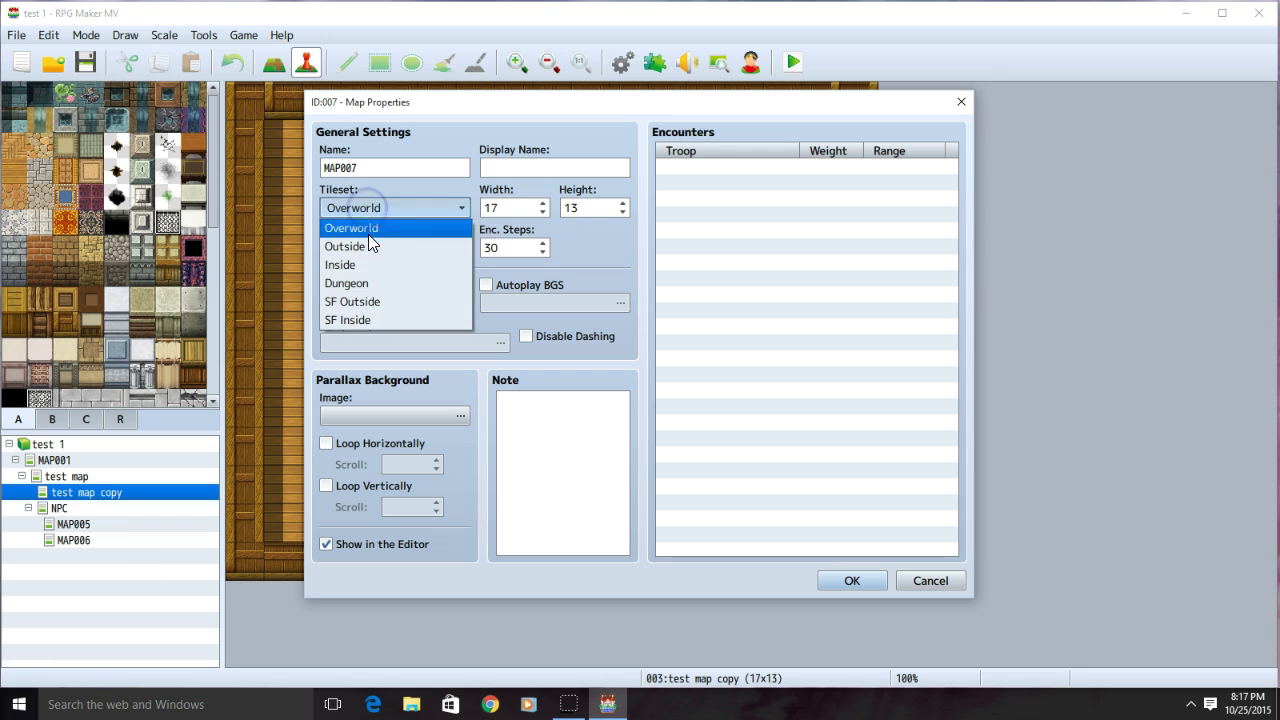
{"action": "left_click", "coordinate": [377, 283]}
{"action": "type", "text": "test dungeon"}
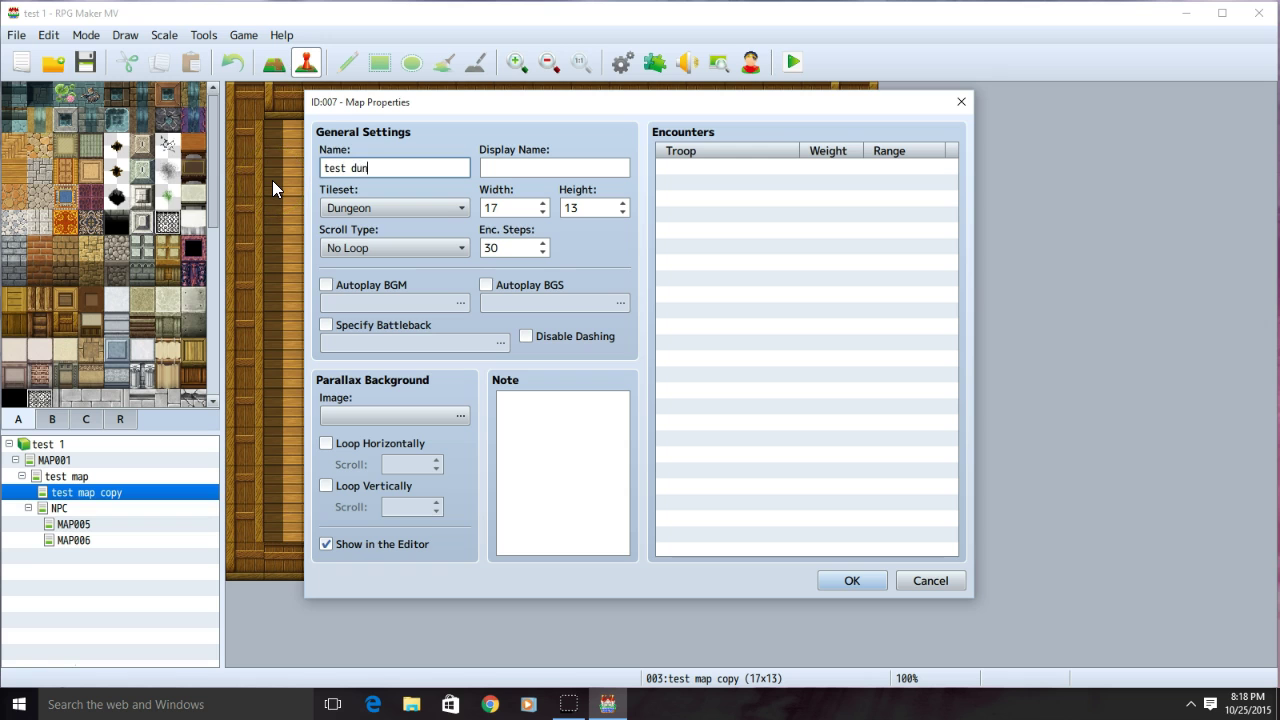
{"action": "left_click", "coordinate": [857, 582]}
{"action": "left_click", "coordinate": [863, 583]}
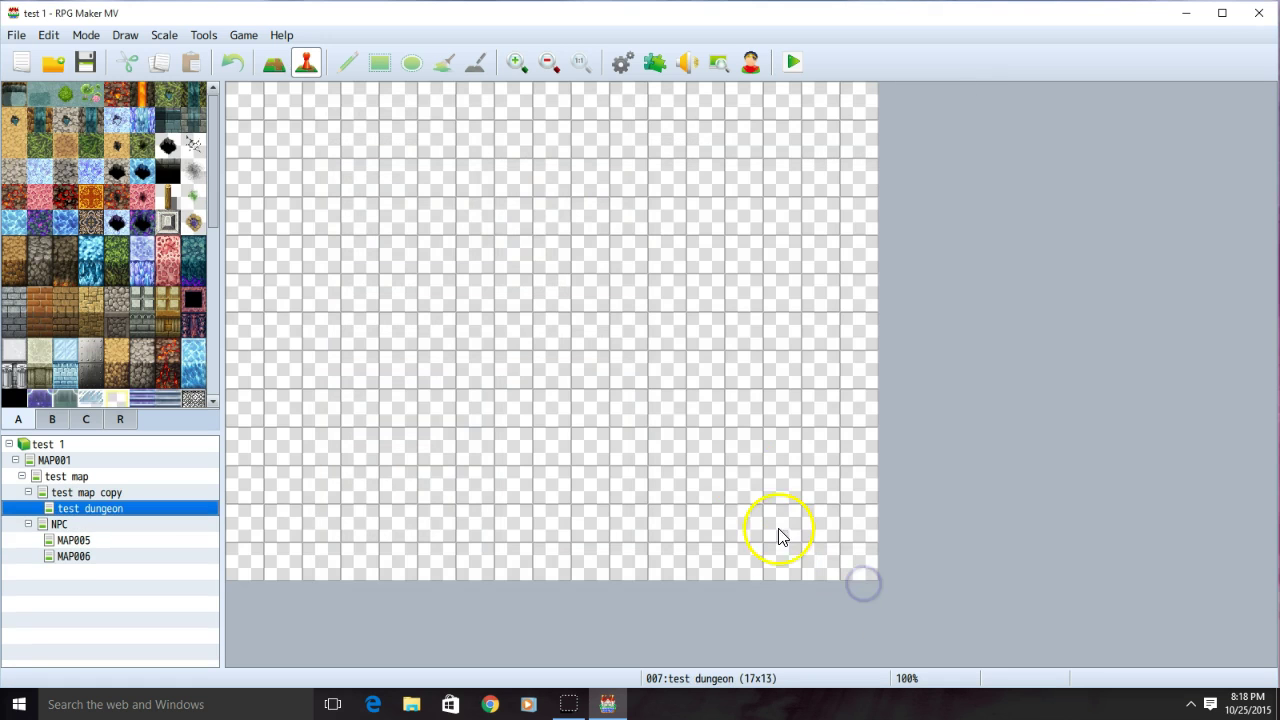
- Generate a Rooms-type dungeon on the test dungeon map with grey brick walls and a grey-brown cobblestone floor
{"action": "left_click", "coordinate": [282, 62]}
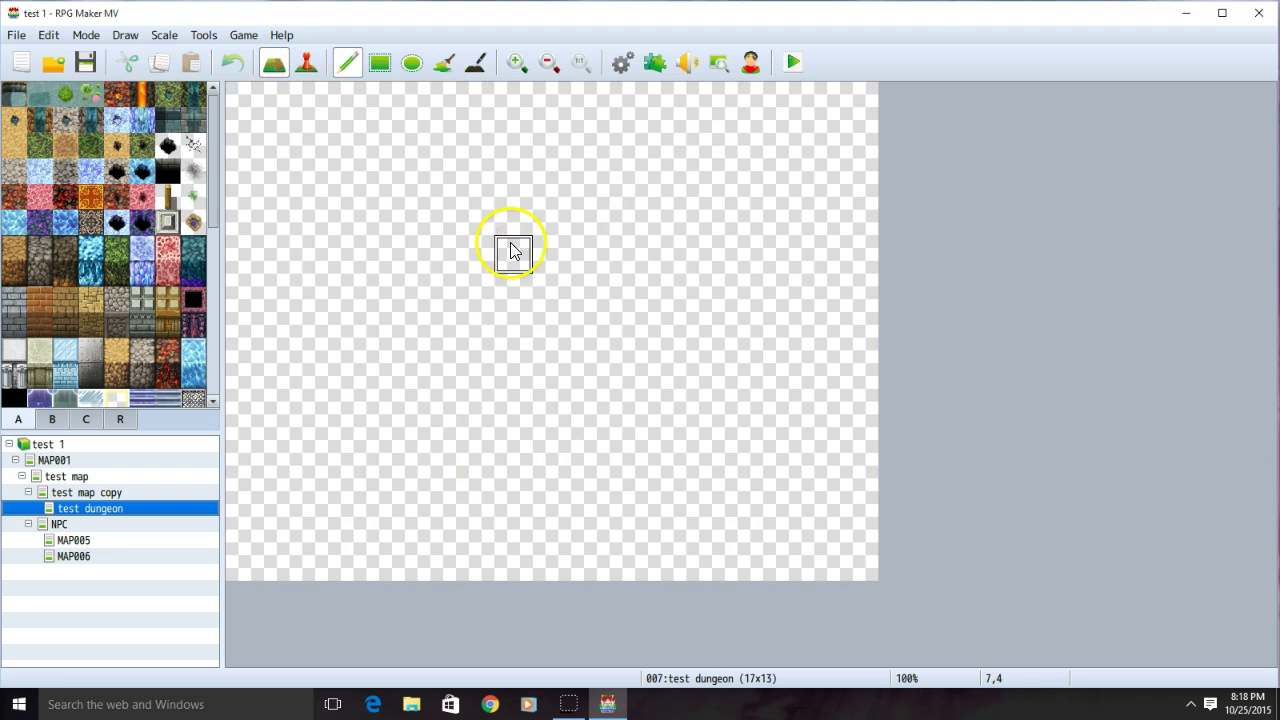
{"action": "right_click", "coordinate": [69, 508]}
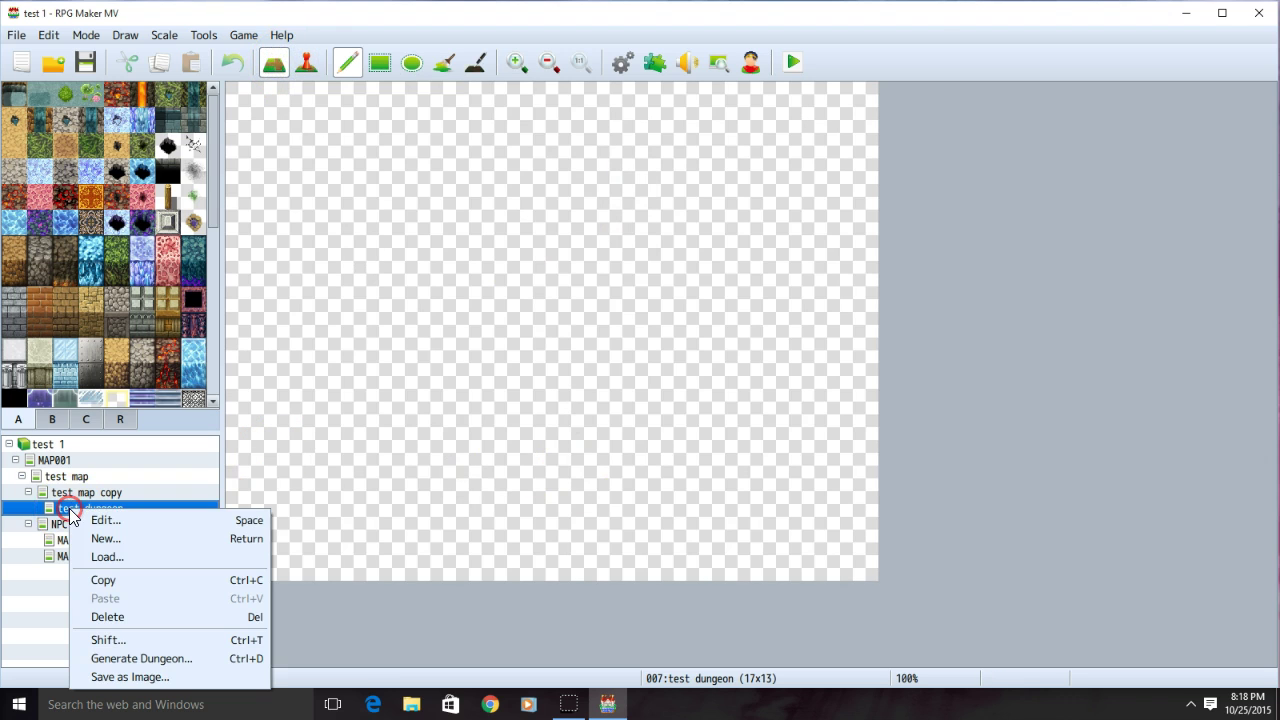
{"action": "left_click", "coordinate": [163, 658]}
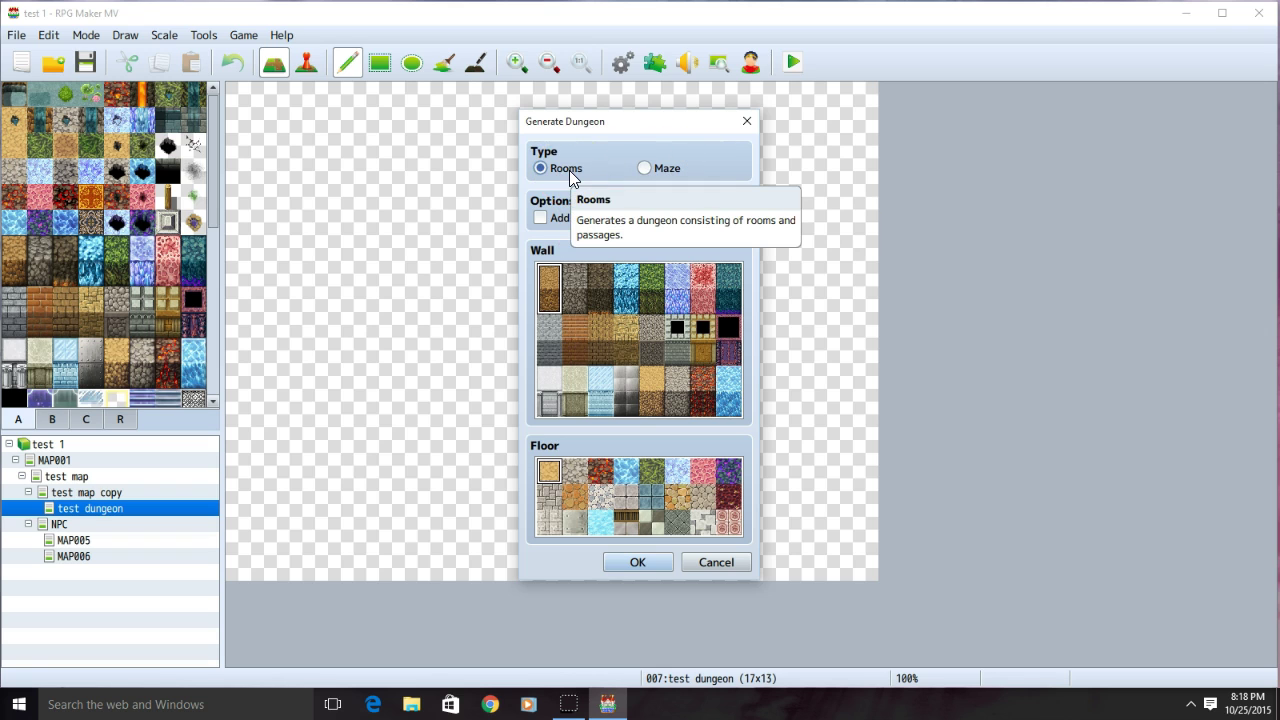
{"action": "left_click", "coordinate": [574, 304]}
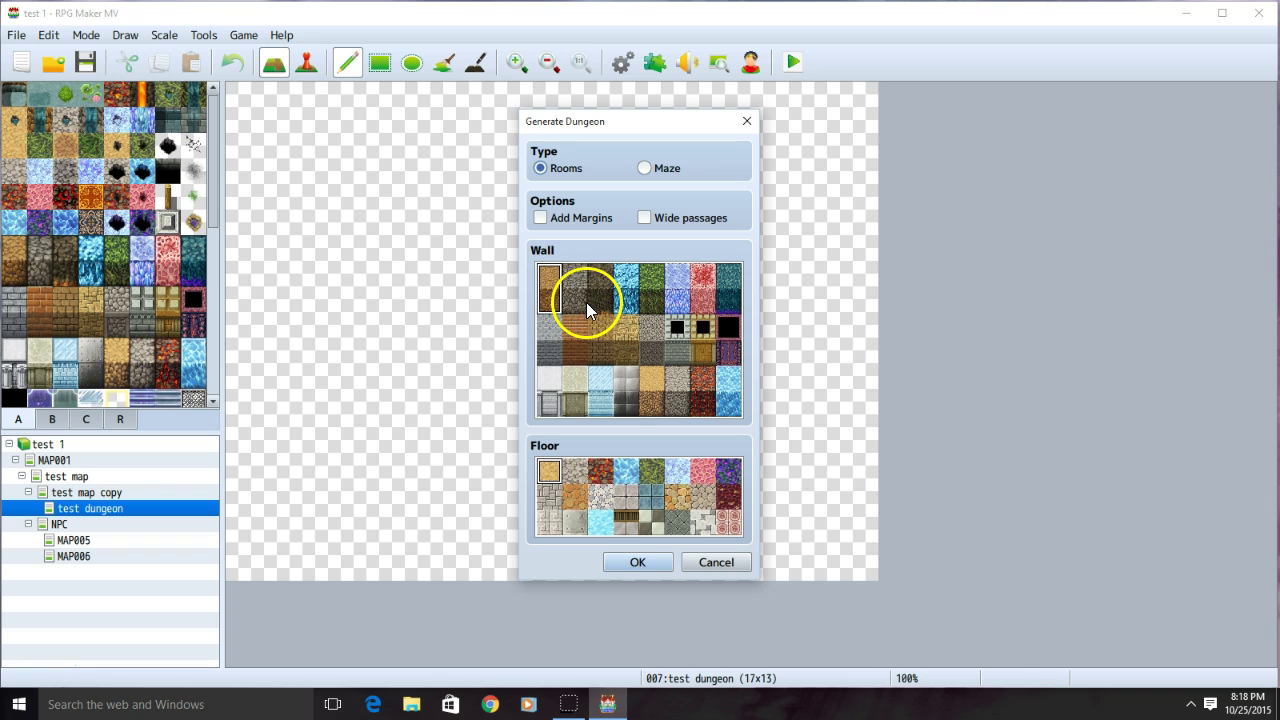
{"action": "left_click", "coordinate": [577, 470]}
{"action": "left_click", "coordinate": [560, 341]}
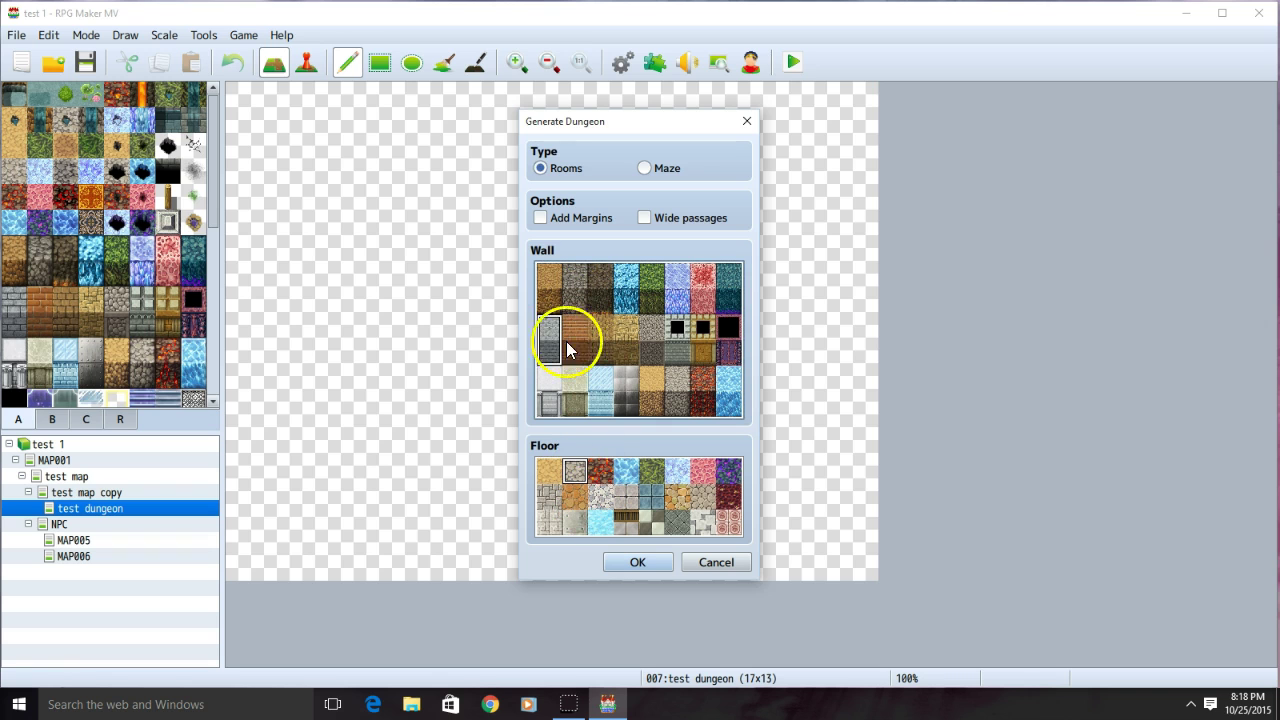
{"action": "left_click", "coordinate": [651, 574]}
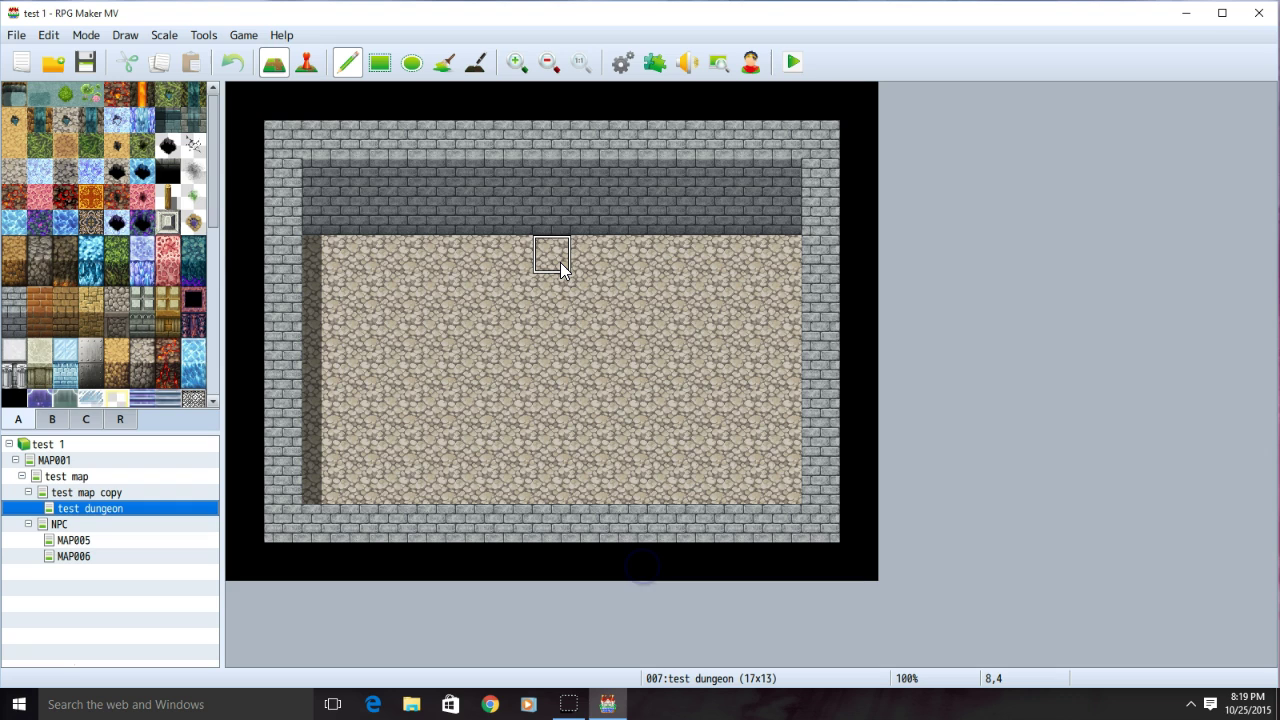
{"action": "left_click", "coordinate": [586, 259]}
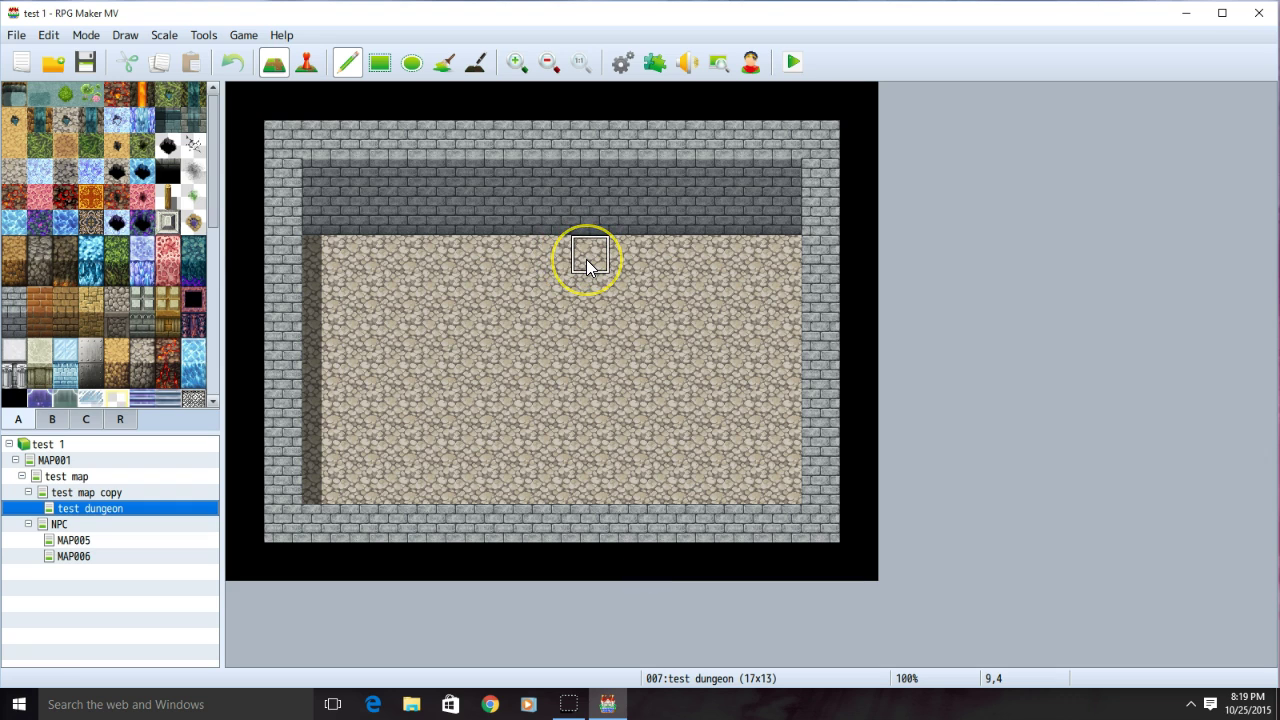
- Raise the maximum number of enemies in the database to 5
{"action": "left_click", "coordinate": [620, 72]}
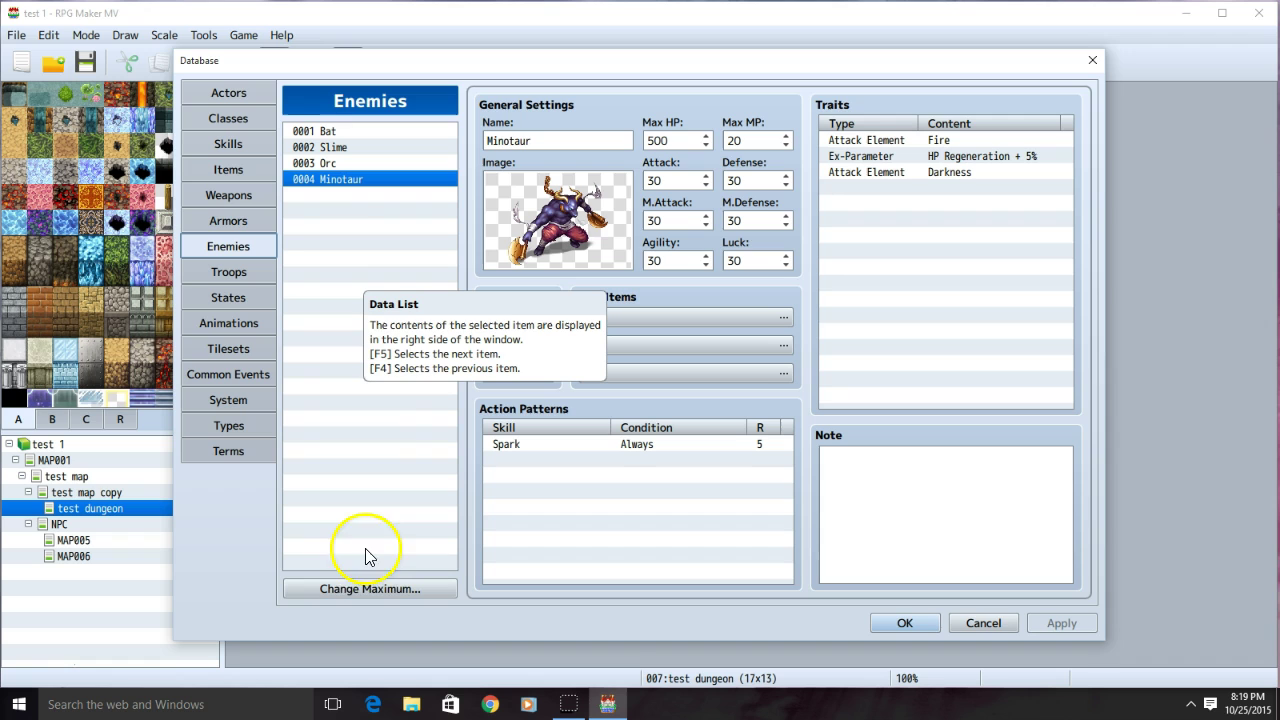
{"action": "left_click", "coordinate": [364, 589]}
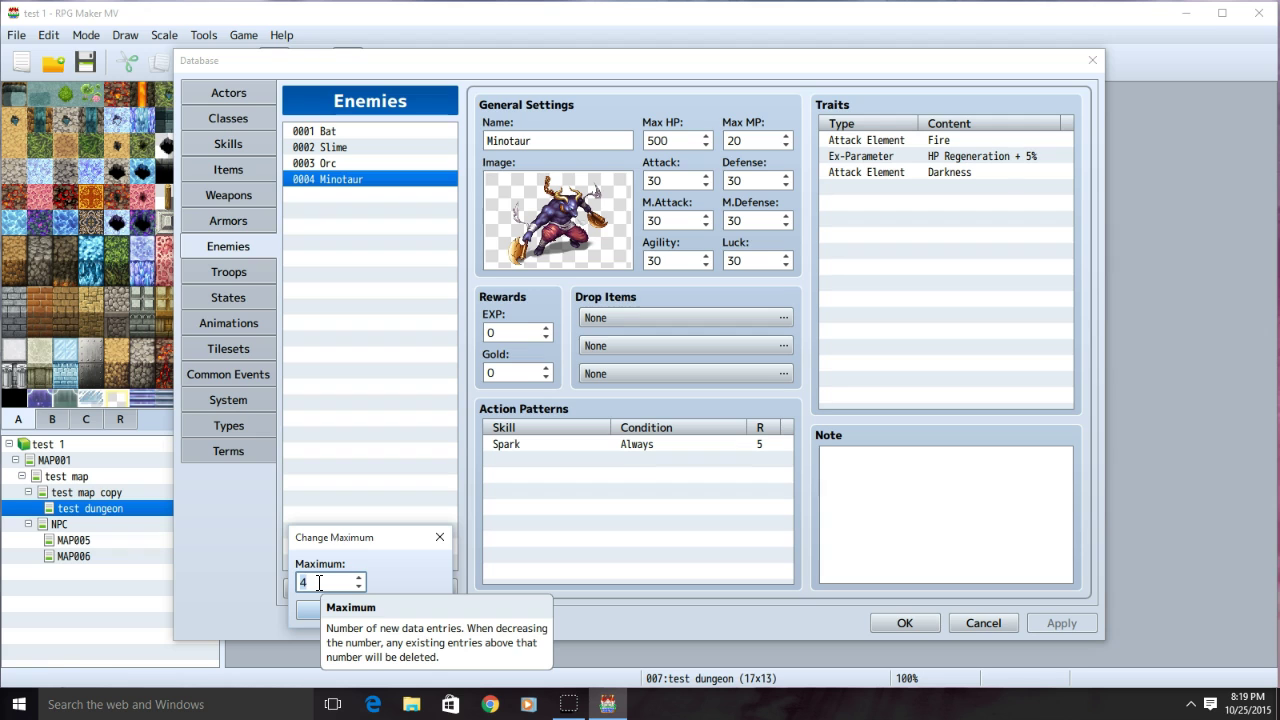
{"action": "type", "text": "5"}
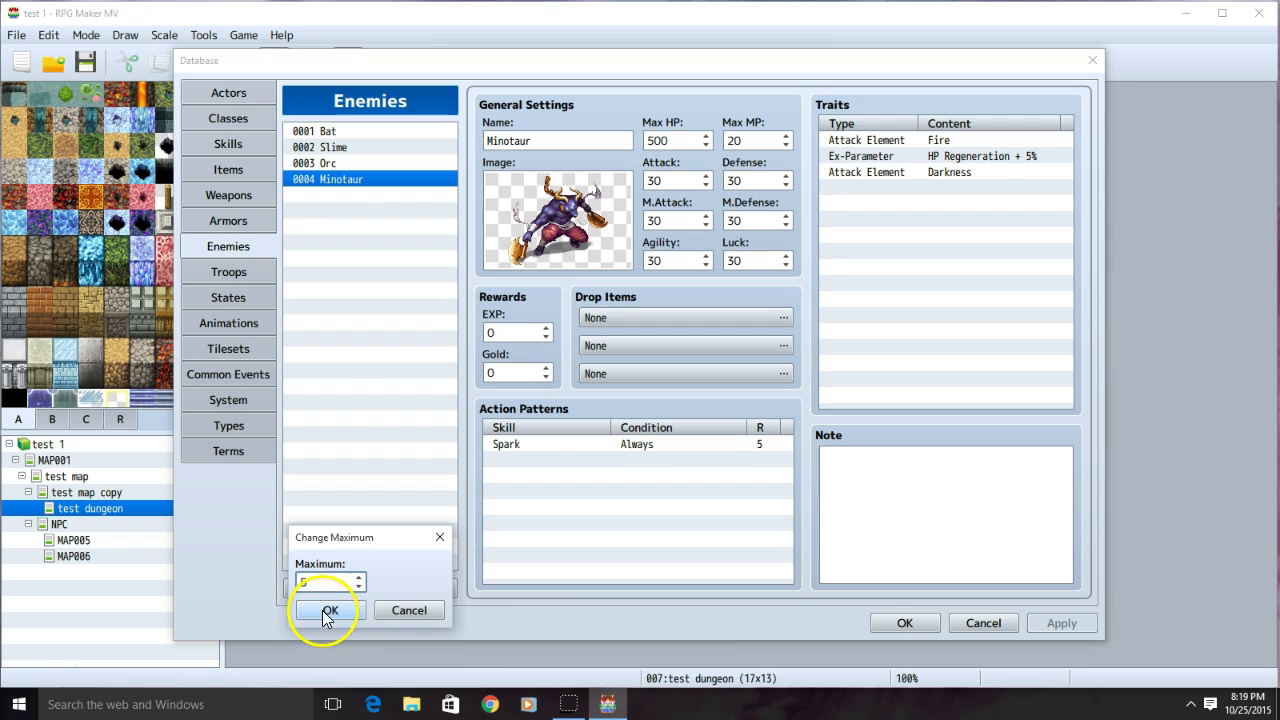
{"action": "left_click", "coordinate": [329, 609]}
{"action": "left_click", "coordinate": [350, 340]}
- Name the blank enemy entry 0005 test enemy
{"action": "left_click", "coordinate": [329, 200]}
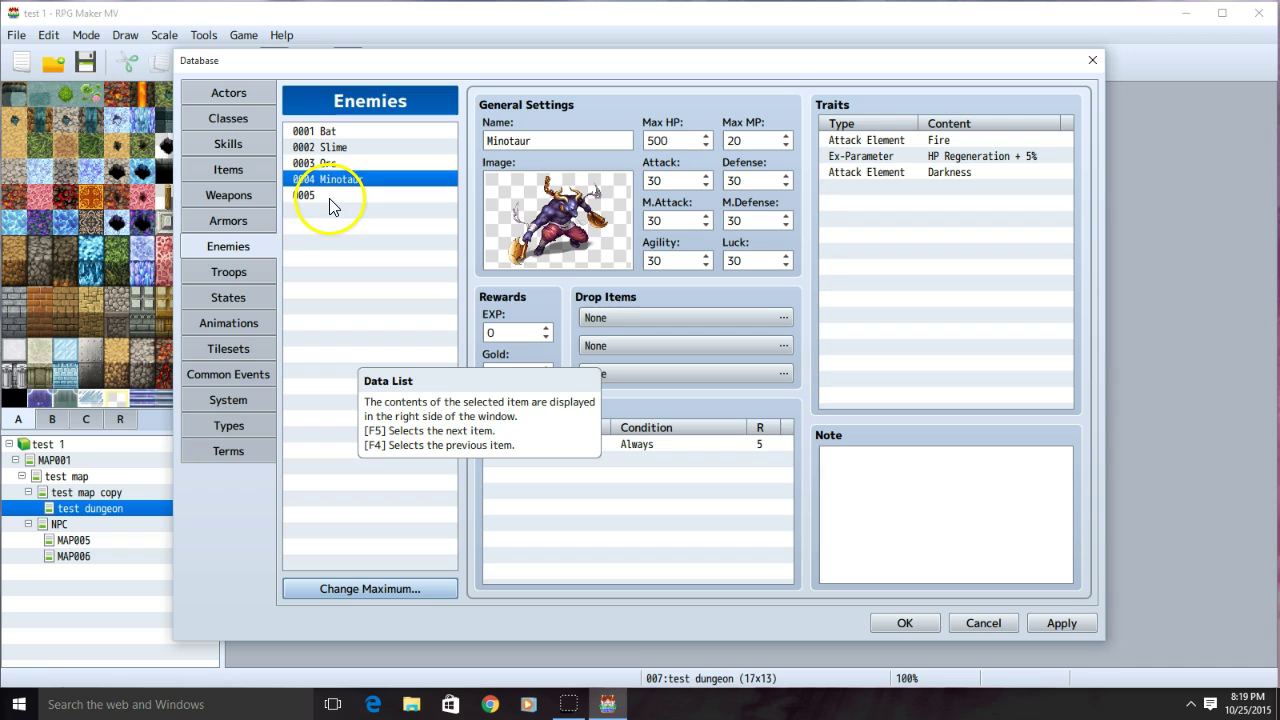
{"action": "left_click", "coordinate": [326, 195]}
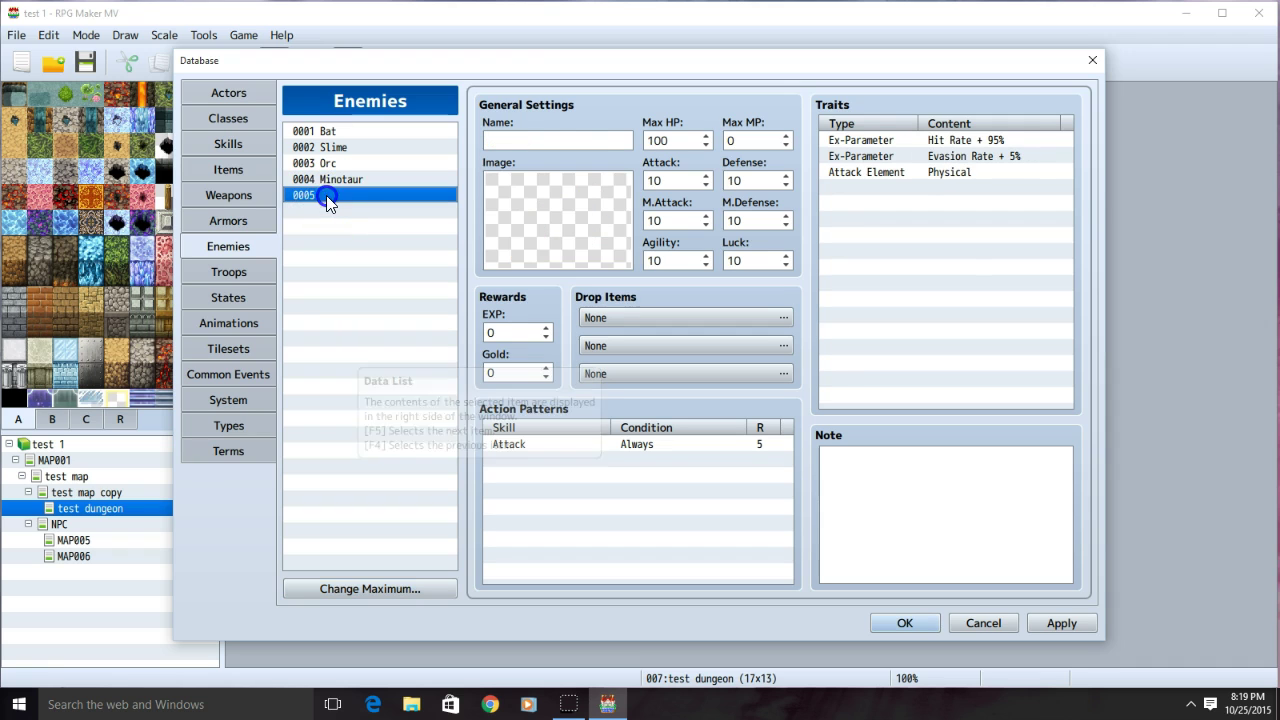
{"action": "left_click", "coordinate": [577, 139]}
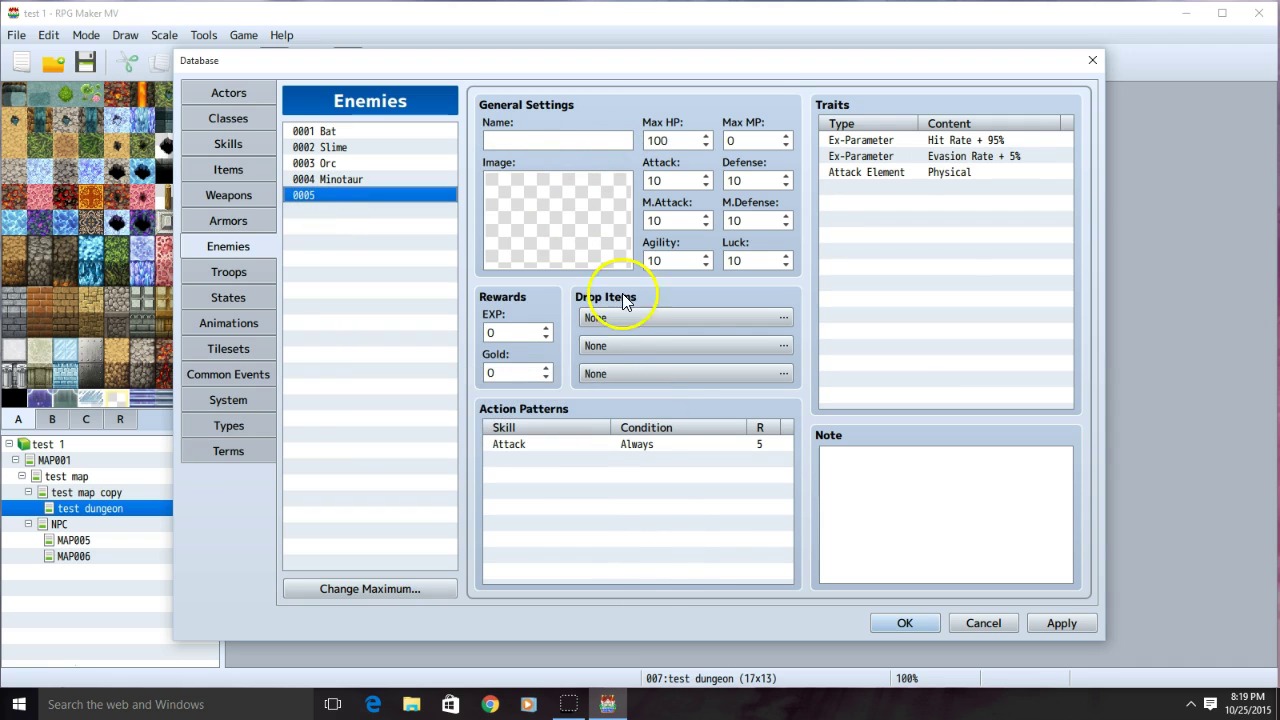
{"action": "left_click", "coordinate": [576, 142]}
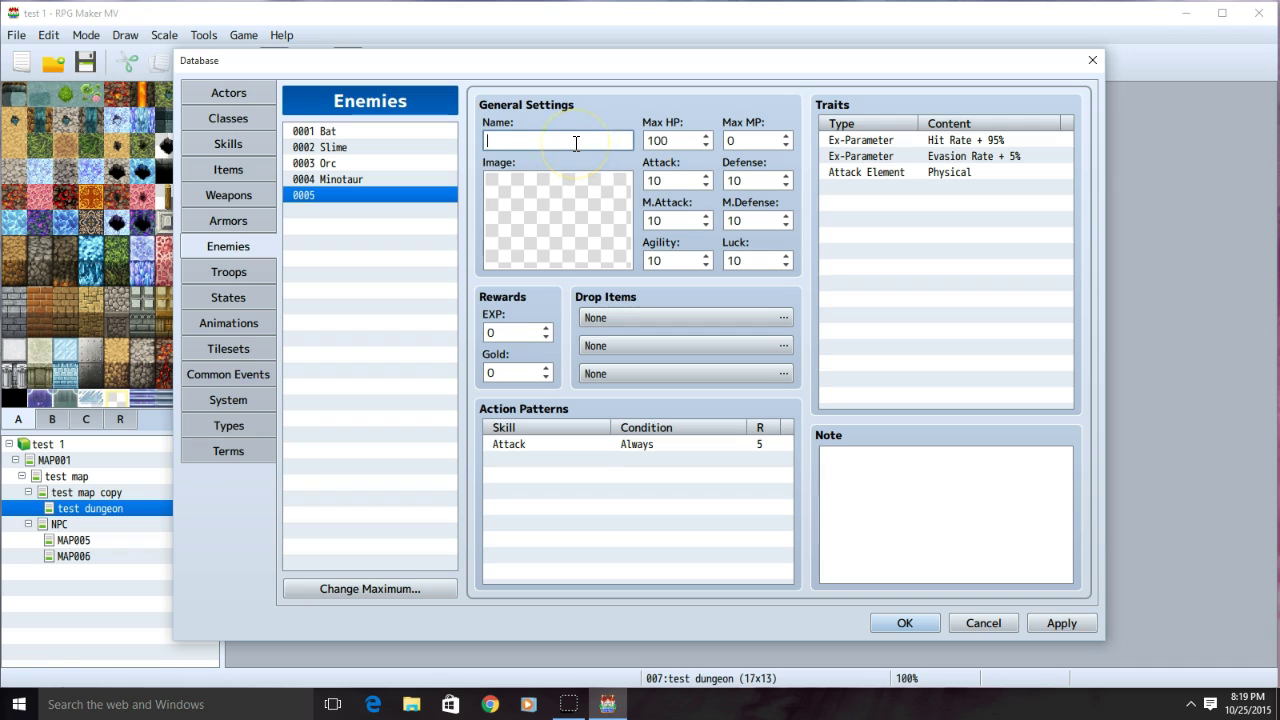
{"action": "type", "text": "test enemy"}
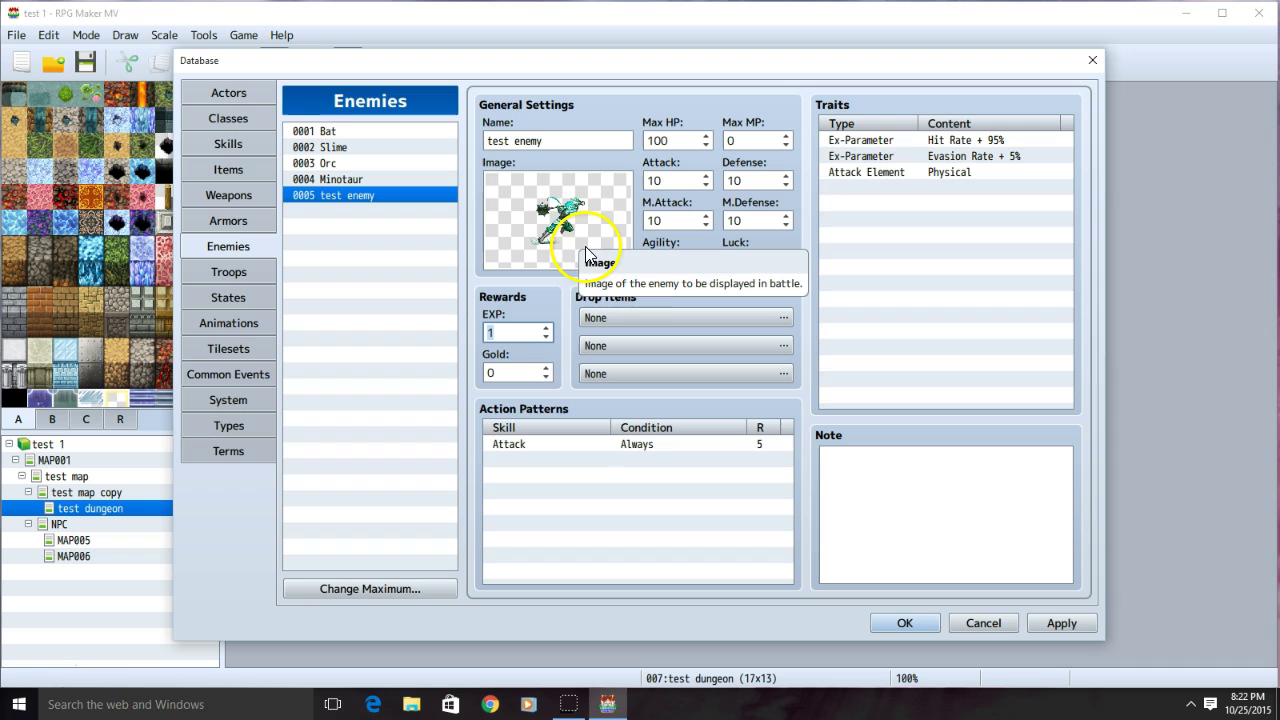
- Set the test enemy's battle image to Actor1_4 with a reddish hue of about 349
{"action": "double_click", "coordinate": [605, 252]}
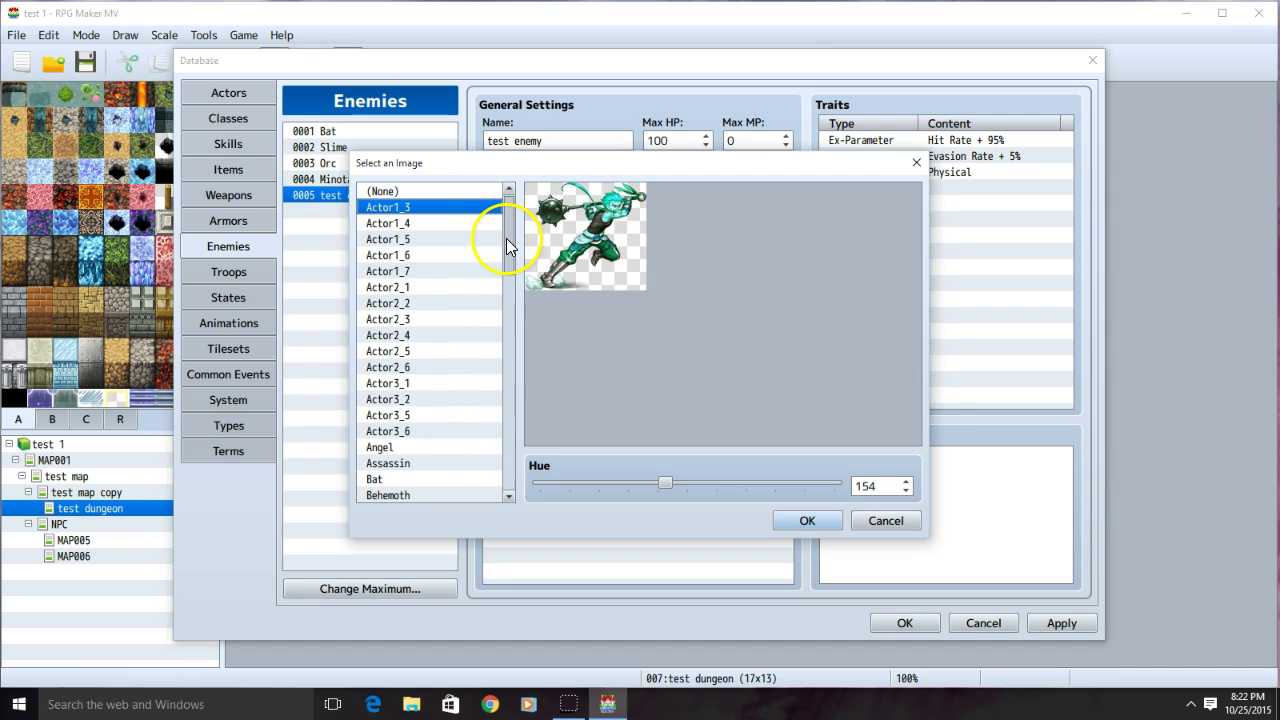
{"action": "mouse_move", "coordinate": [506, 238]}
{"action": "left_mouse_down"}
{"action": "mouse_move", "coordinate": [519, 368]}
{"action": "mouse_move", "coordinate": [508, 407]}
{"action": "mouse_move", "coordinate": [508, 225]}
{"action": "left_mouse_up"}
{"action": "left_click", "coordinate": [434, 224]}
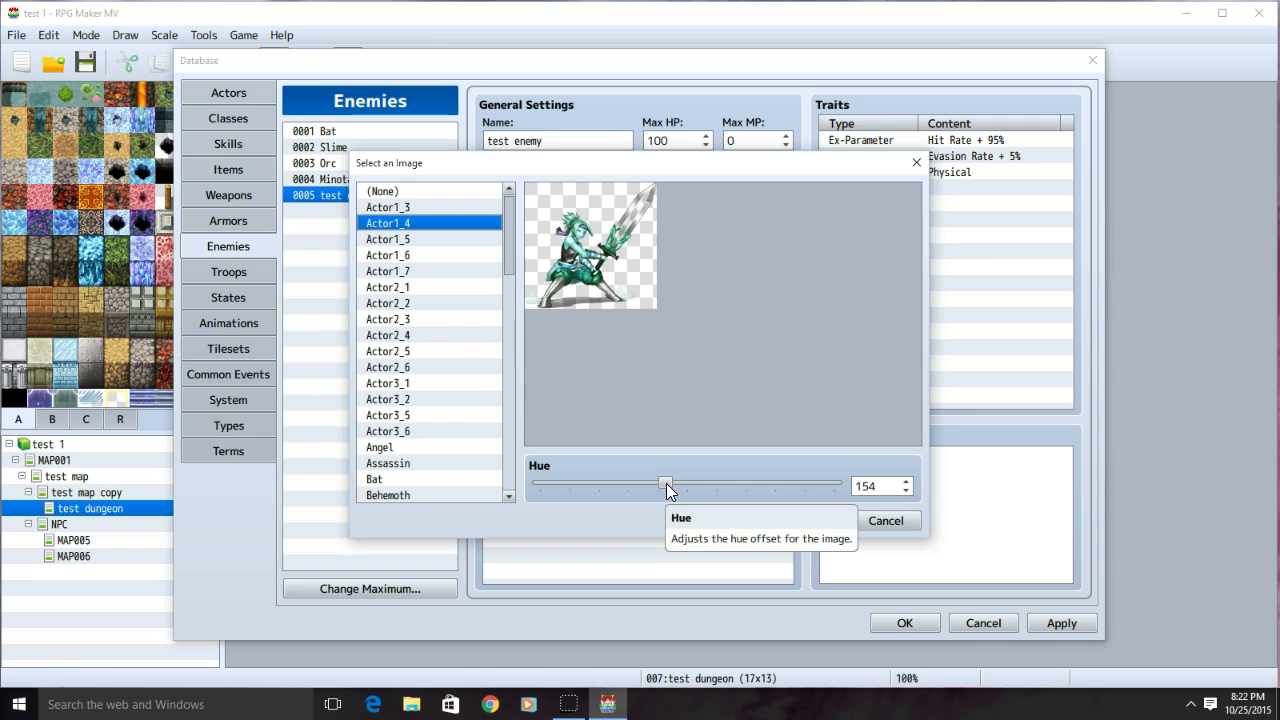
{"action": "left_click_drag", "start_coordinate": [666, 483], "coordinate": [628, 483]}
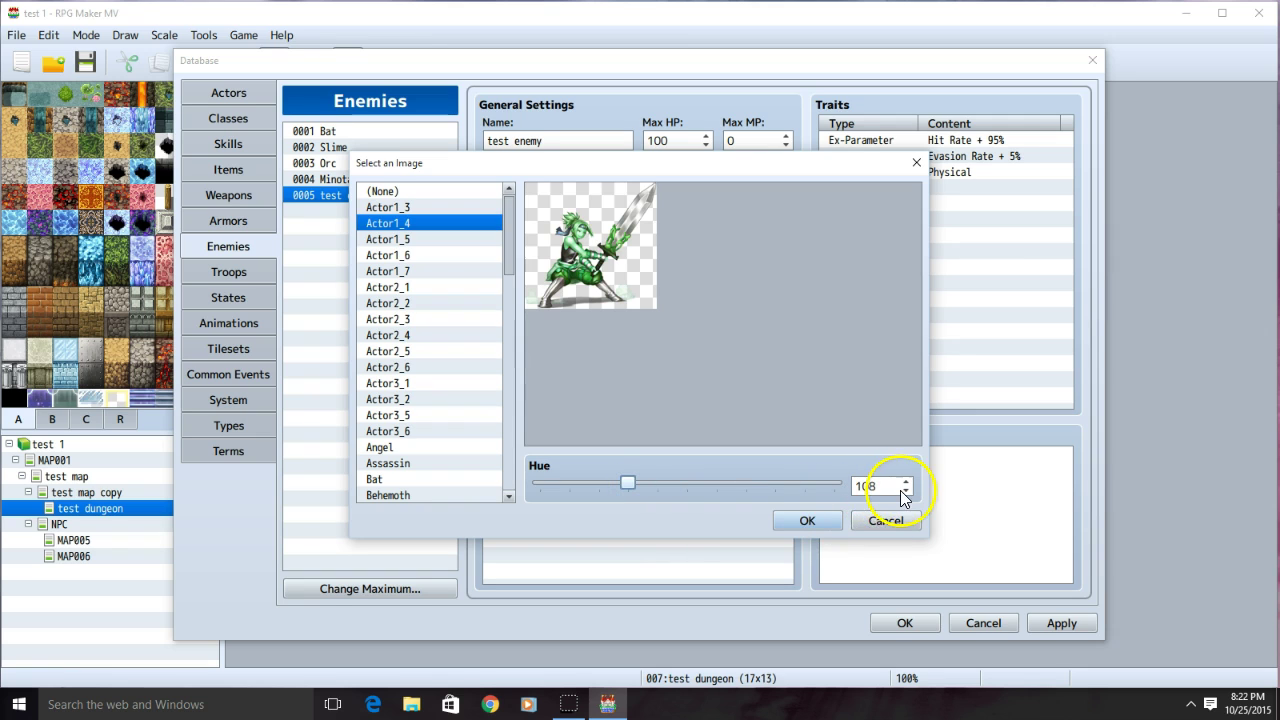
{"action": "left_click_drag", "start_coordinate": [628, 483], "coordinate": [536, 483]}
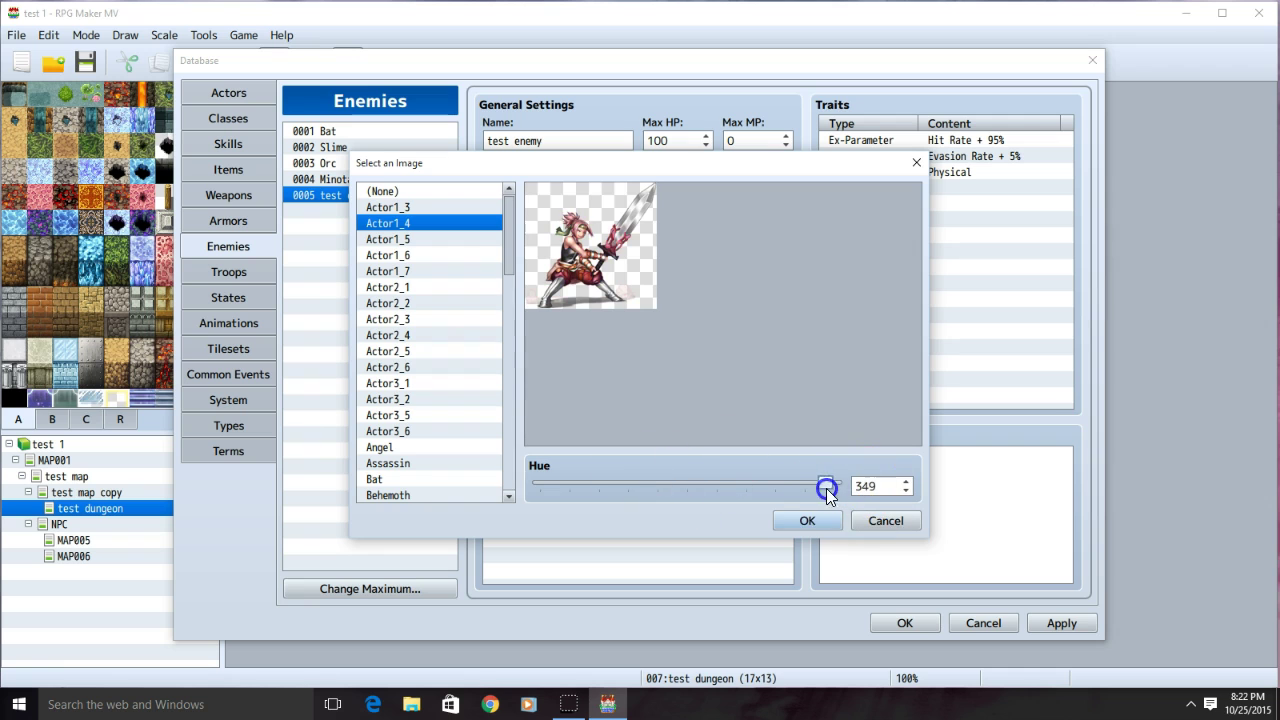
{"action": "left_click", "coordinate": [807, 520]}
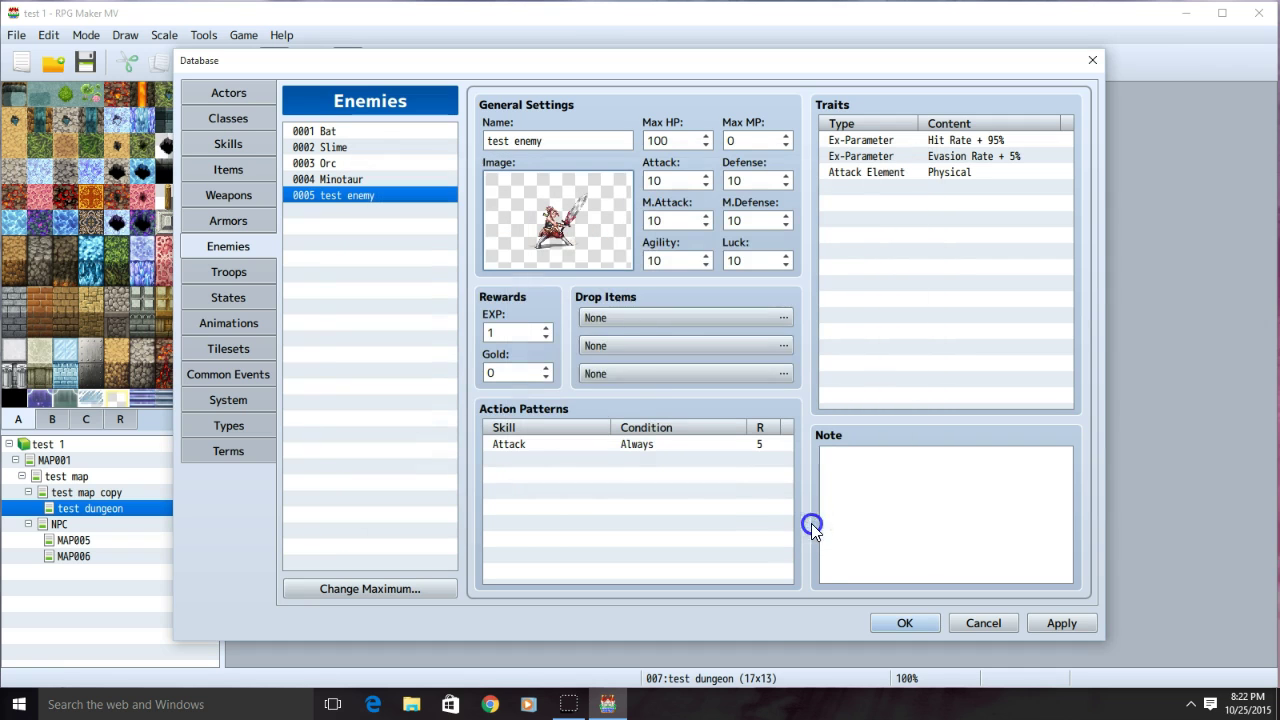
- Set the test enemy's rewards to 5 EXP and 5 gold
{"action": "left_click", "coordinate": [512, 334]}
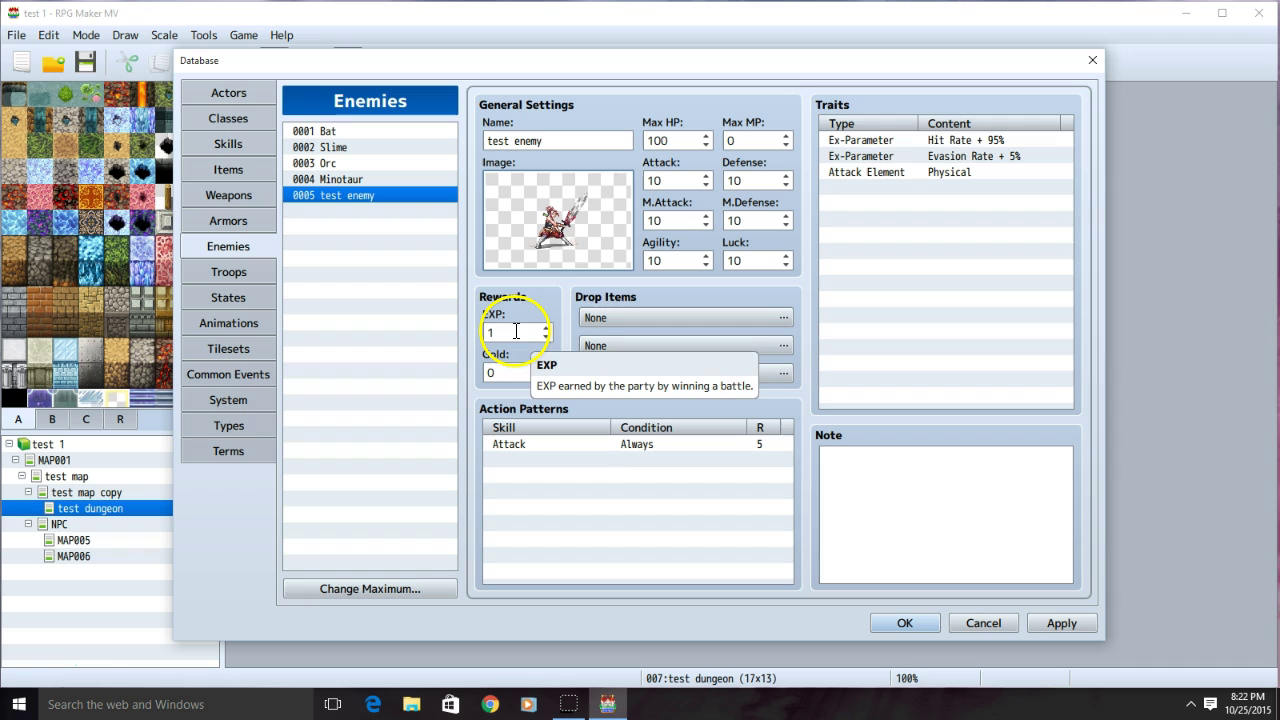
{"action": "left_click", "coordinate": [509, 373]}
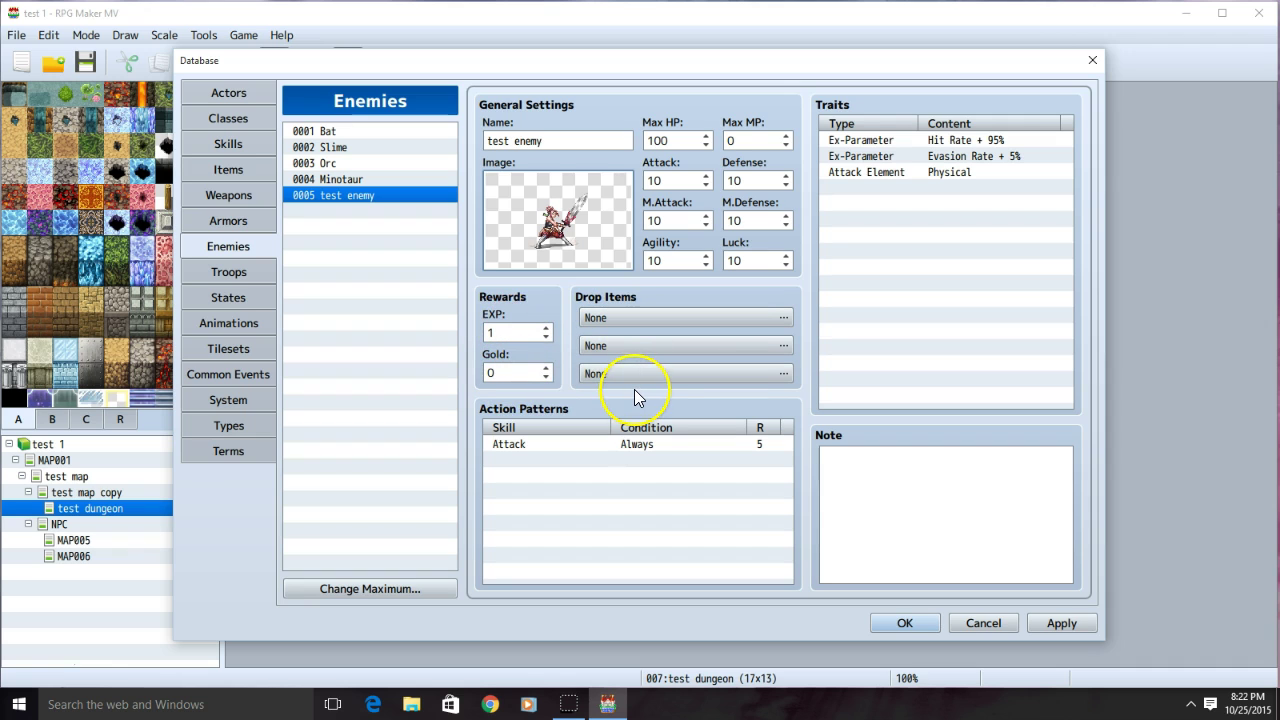
{"action": "left_click", "coordinate": [546, 328]}
{"action": "left_click", "coordinate": [546, 328]}
{"action": "left_click", "coordinate": [546, 328]}
{"action": "left_click", "coordinate": [546, 328]}
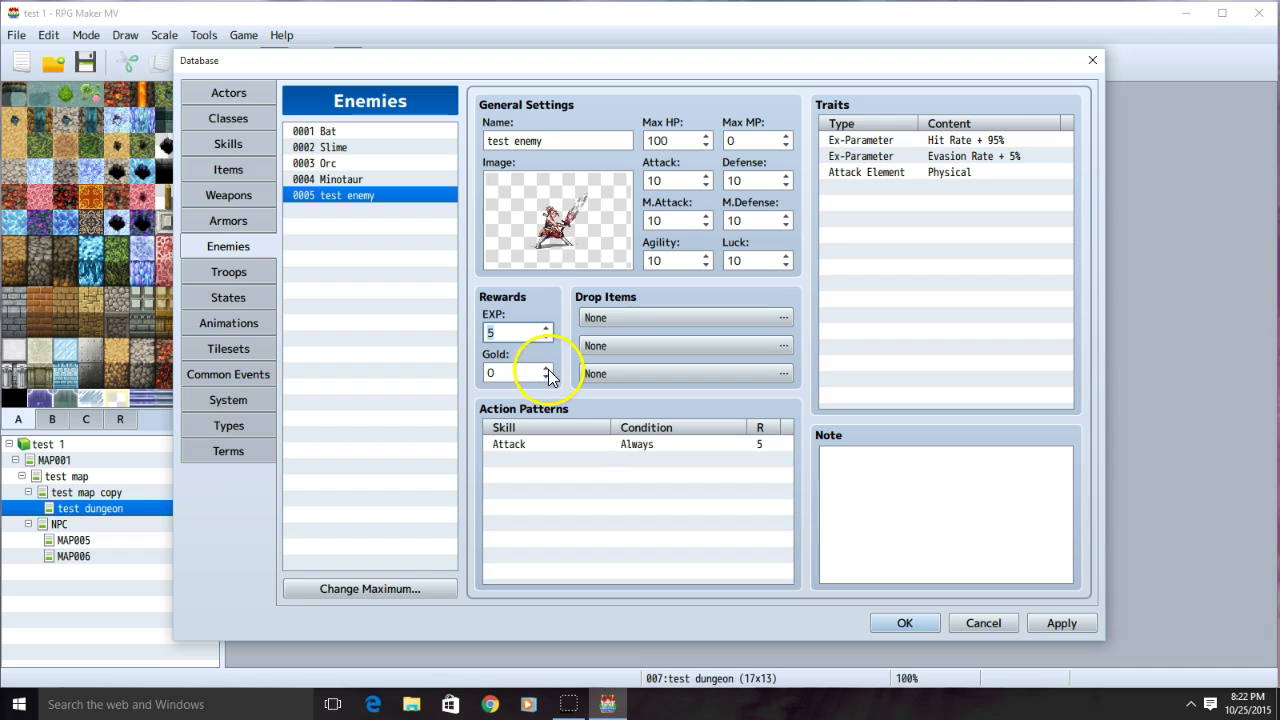
{"action": "left_click", "coordinate": [547, 368]}
{"action": "left_click", "coordinate": [547, 368]}
{"action": "left_click", "coordinate": [547, 368]}
{"action": "left_click", "coordinate": [547, 368]}
{"action": "left_click", "coordinate": [547, 368]}
- Make the test enemy's first drop item a Potion with a probability of 1/2
{"action": "double_click", "coordinate": [620, 318]}
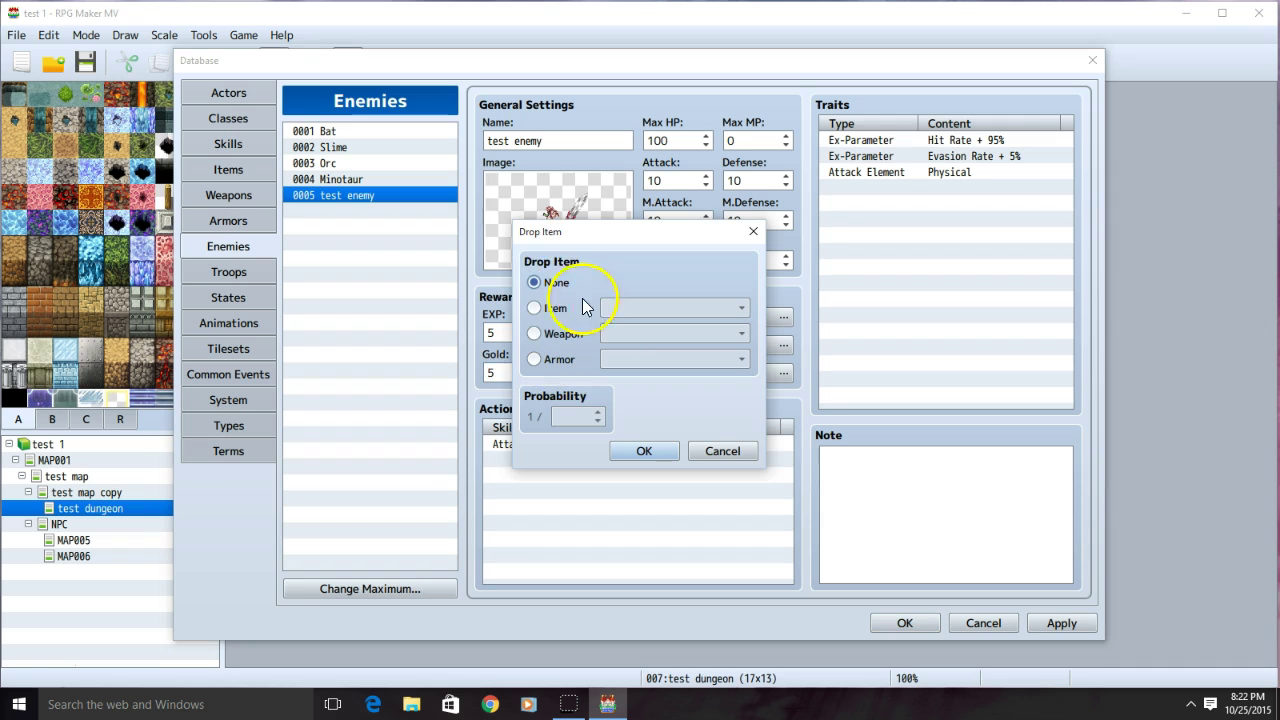
{"action": "left_click", "coordinate": [534, 307]}
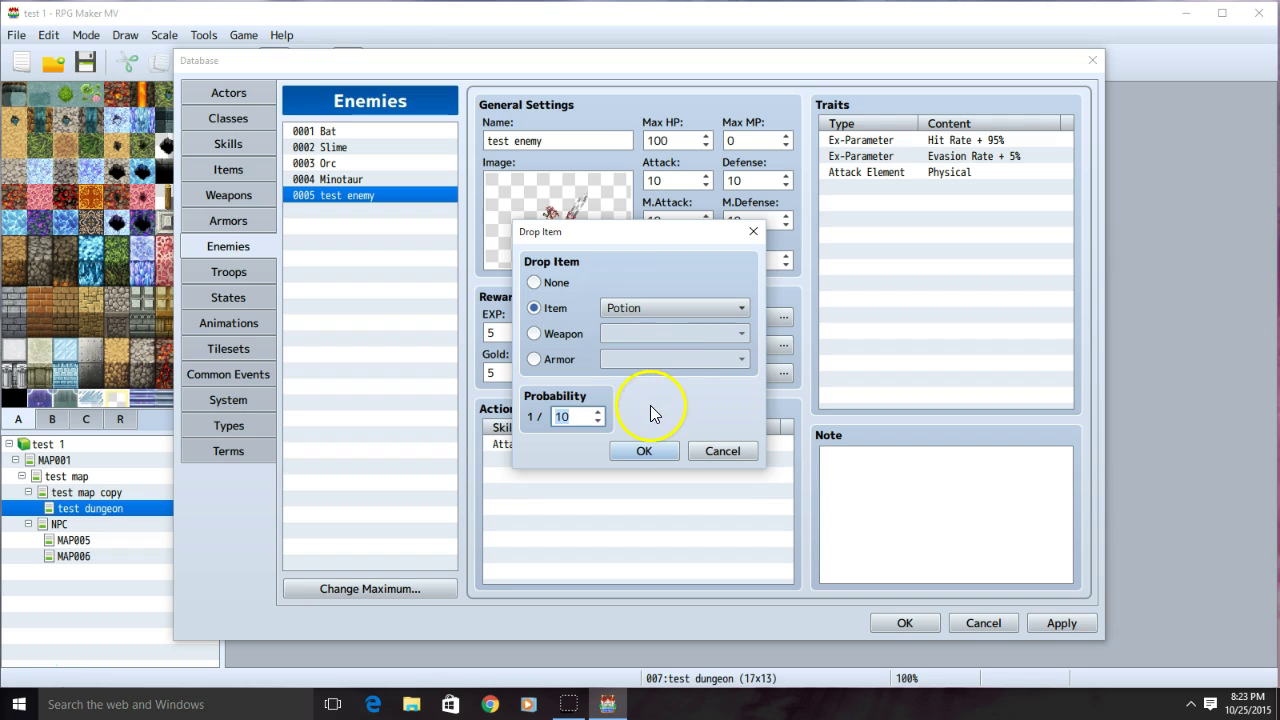
{"action": "left_click", "coordinate": [597, 421]}
{"action": "left_click", "coordinate": [602, 414]}
{"action": "left_click", "coordinate": [645, 452]}
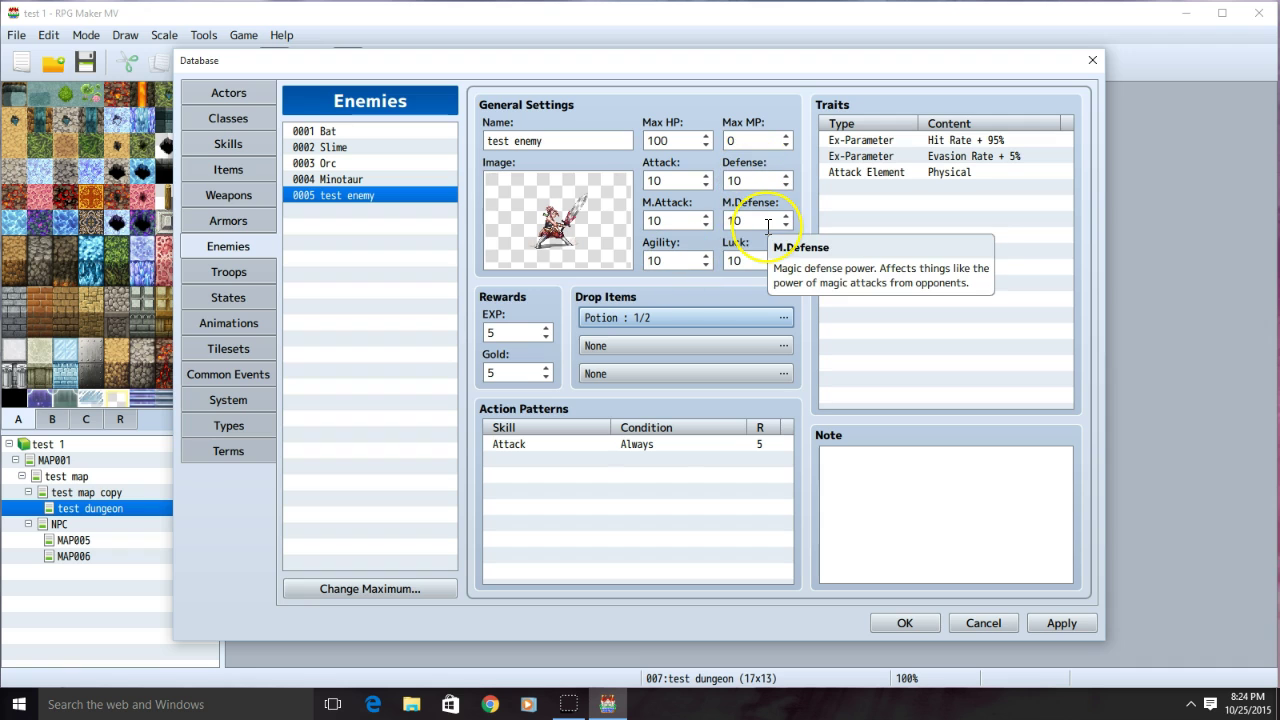
{"action": "left_click", "coordinate": [728, 220]}
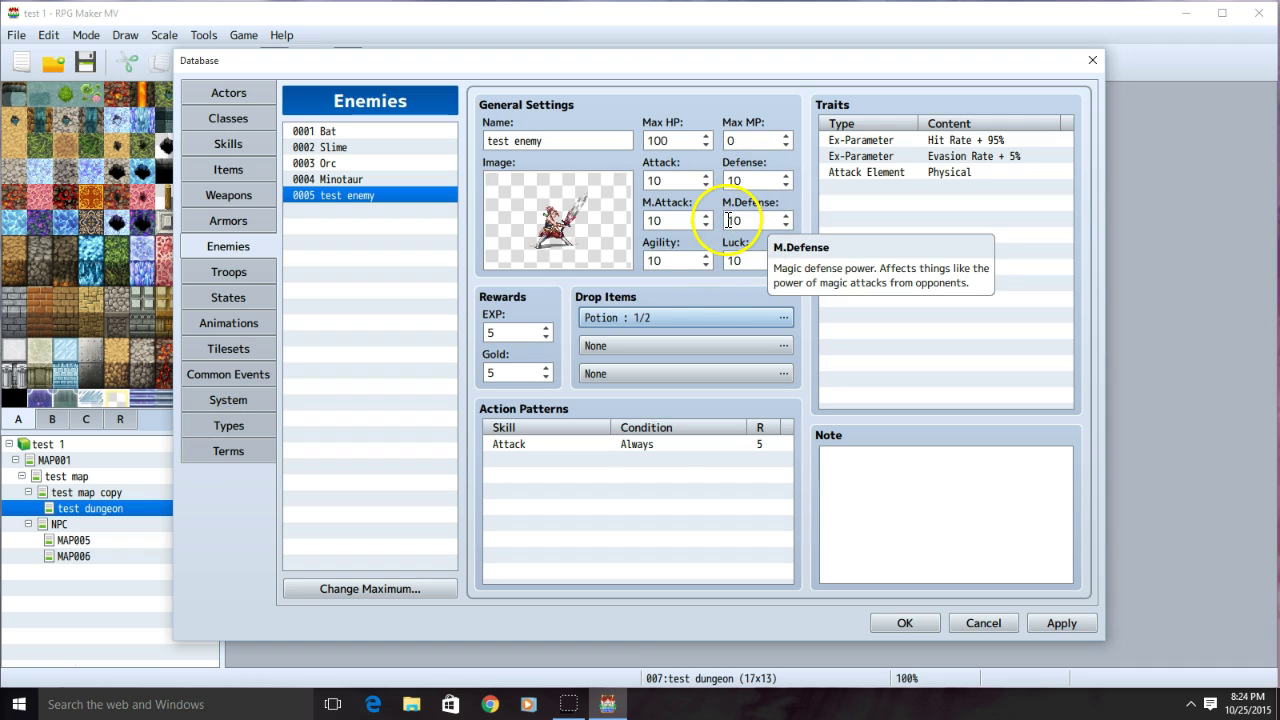
{"action": "left_click", "coordinate": [706, 138]}
- Add a Guard action to the test enemy's action patterns with a rating of 6 and the condition Always
{"action": "left_click", "coordinate": [641, 453]}
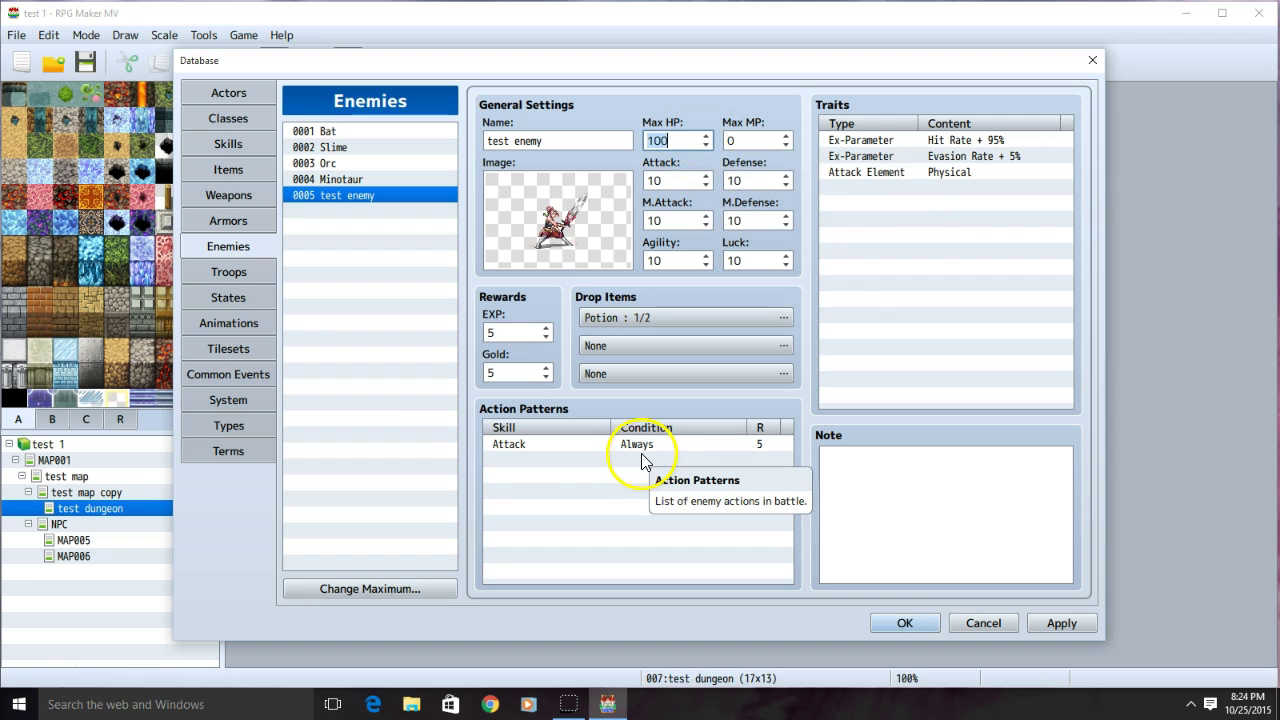
{"action": "left_click", "coordinate": [561, 458]}
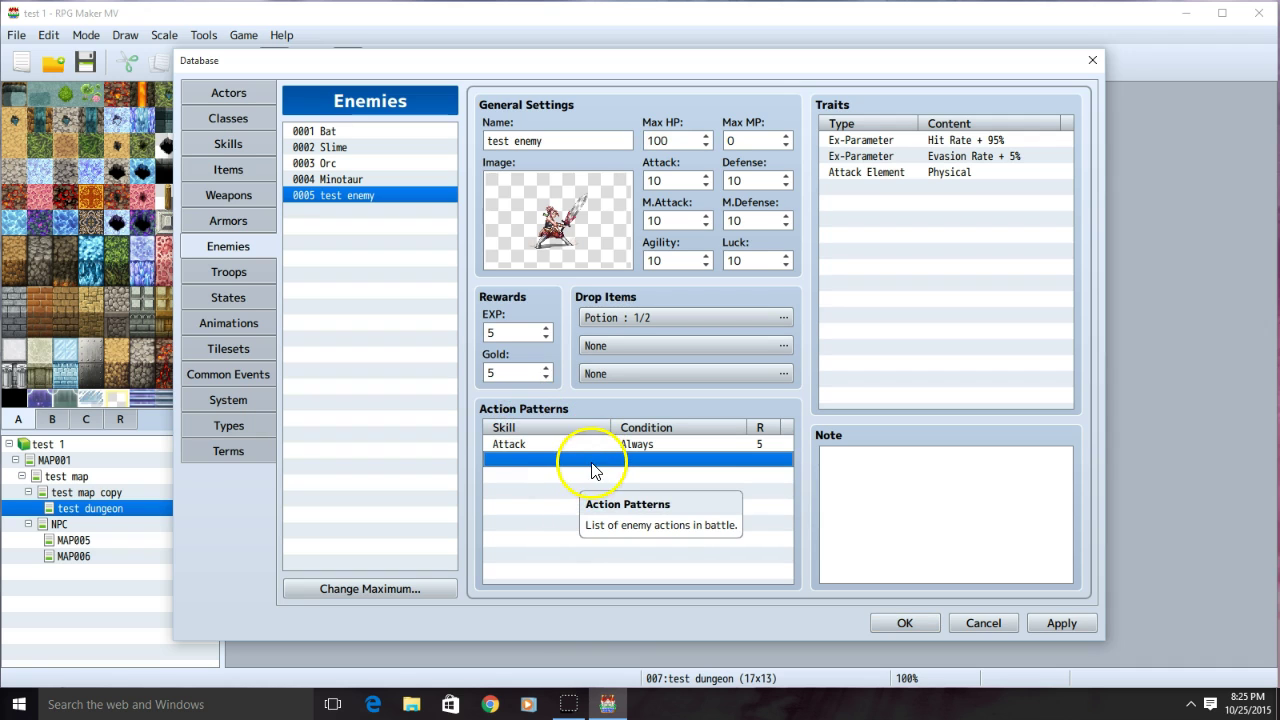
{"action": "double_click", "coordinate": [584, 466]}
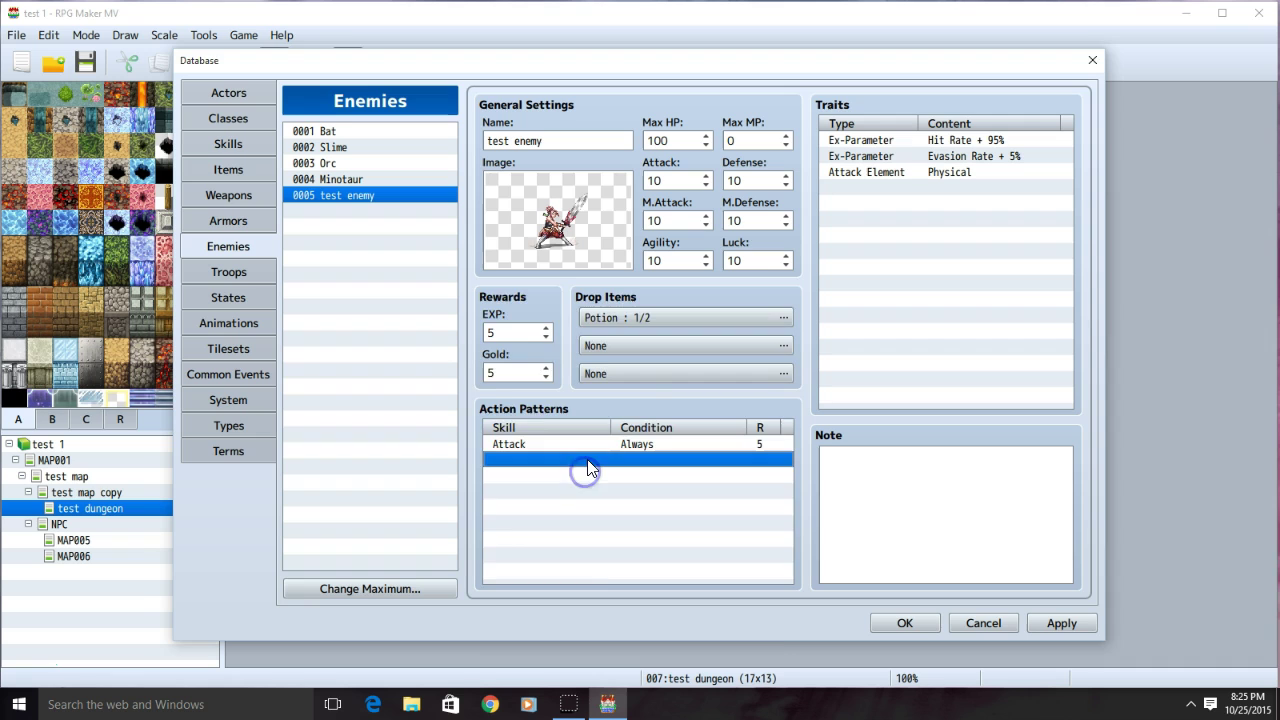
{"action": "left_click", "coordinate": [596, 388]}
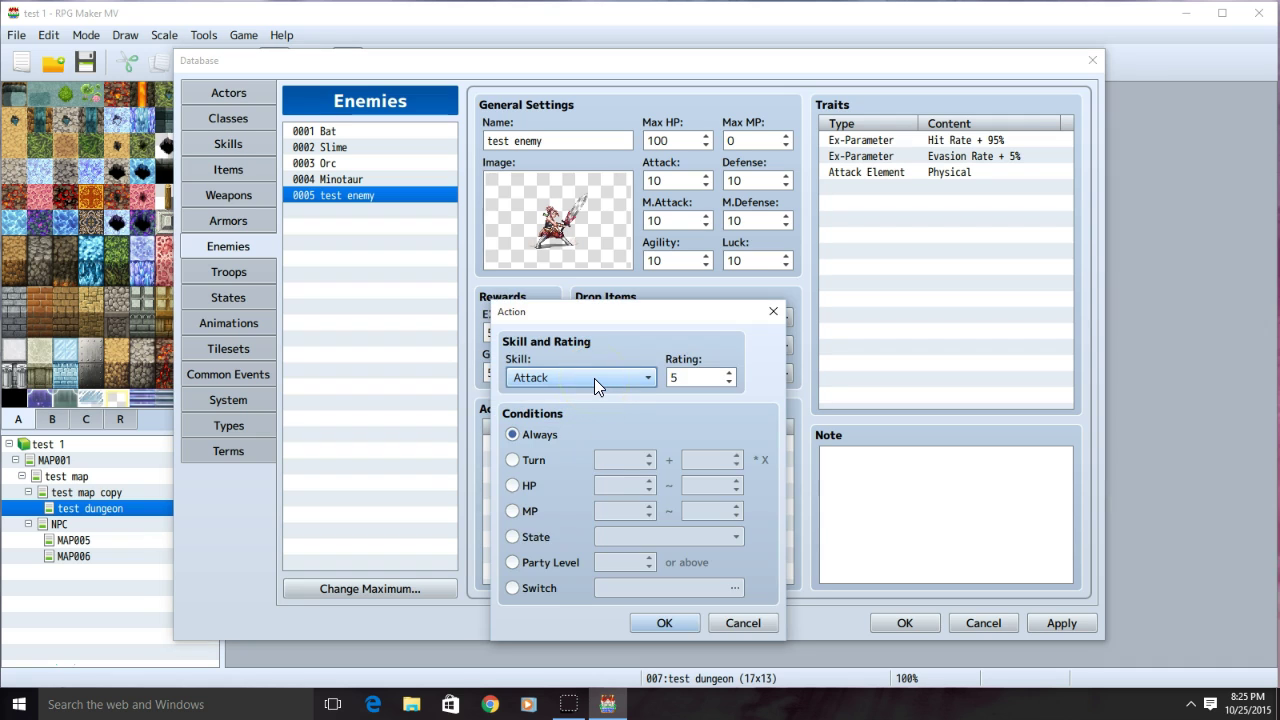
{"action": "key", "text": "Down"}
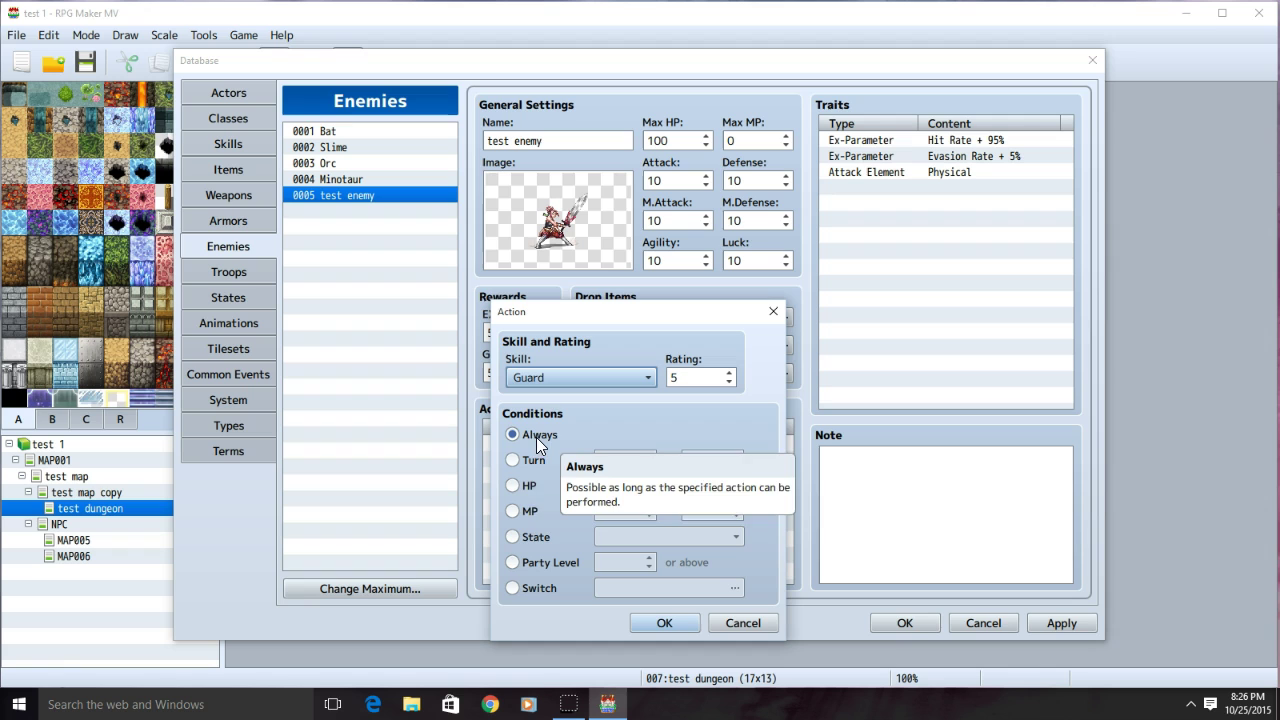
{"action": "left_click", "coordinate": [729, 372]}
{"action": "left_click", "coordinate": [666, 618]}
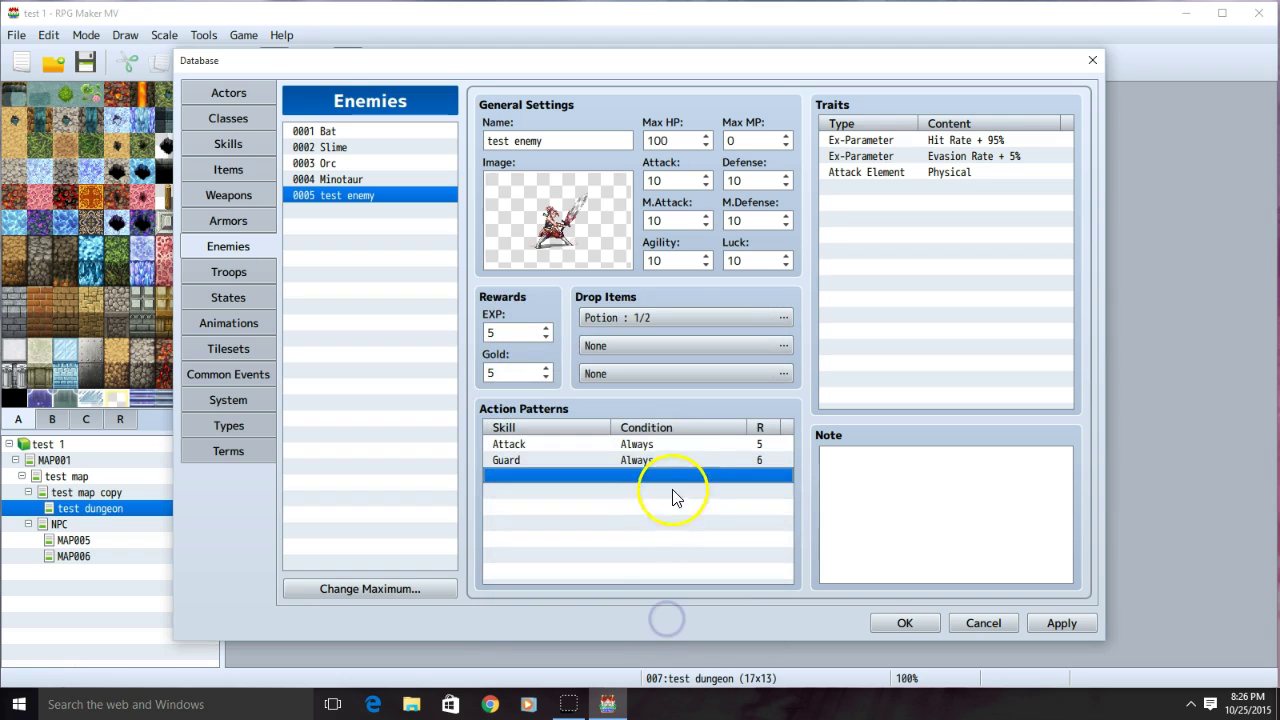
- Delete the Hit Rate, Evasion Rate and Attack Element traits from the test enemy, leaving its trait list empty
{"action": "left_click", "coordinate": [916, 142]}
{"action": "key", "text": "Delete"}
{"action": "key", "text": "Delete"}
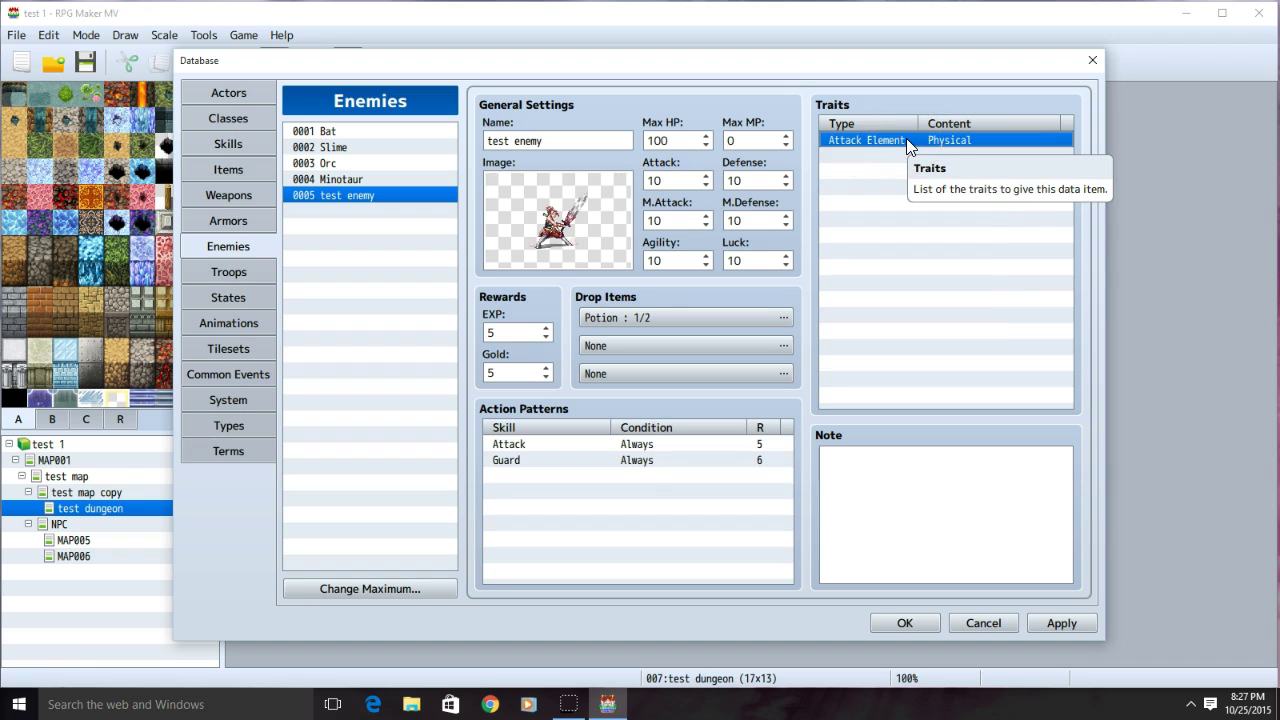
{"action": "right_click", "coordinate": [907, 141]}
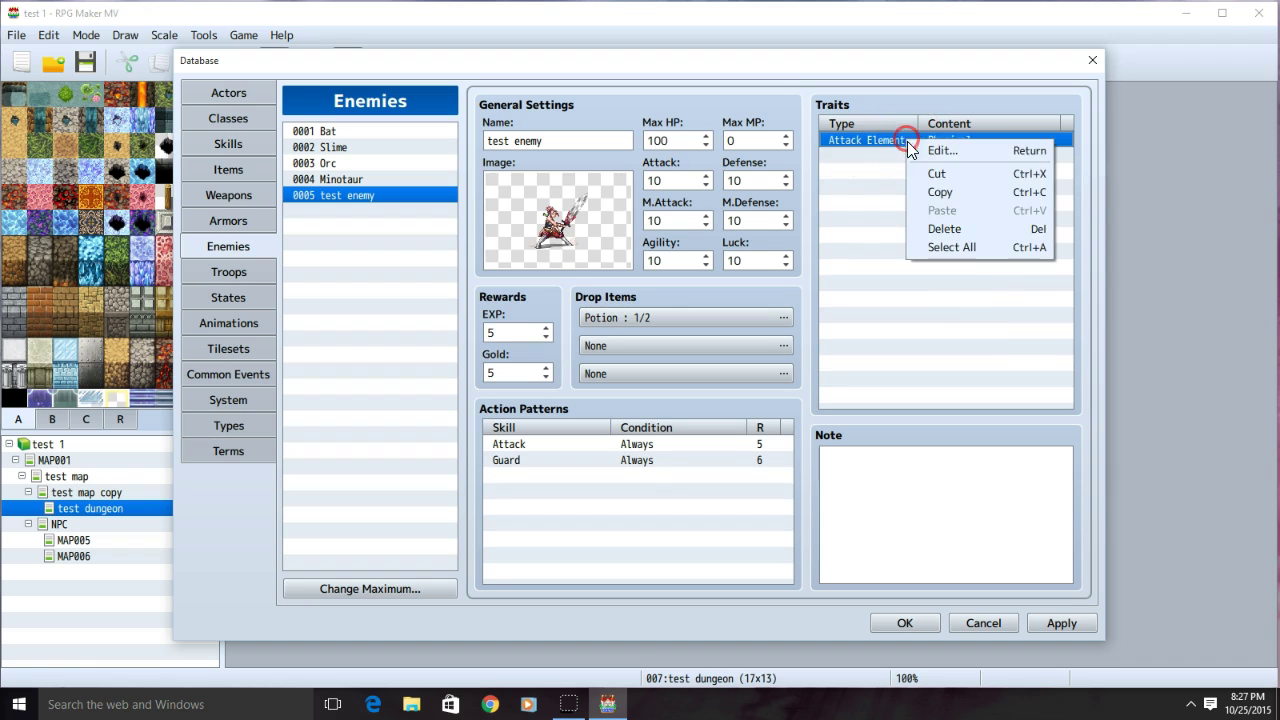
{"action": "left_click", "coordinate": [950, 236]}
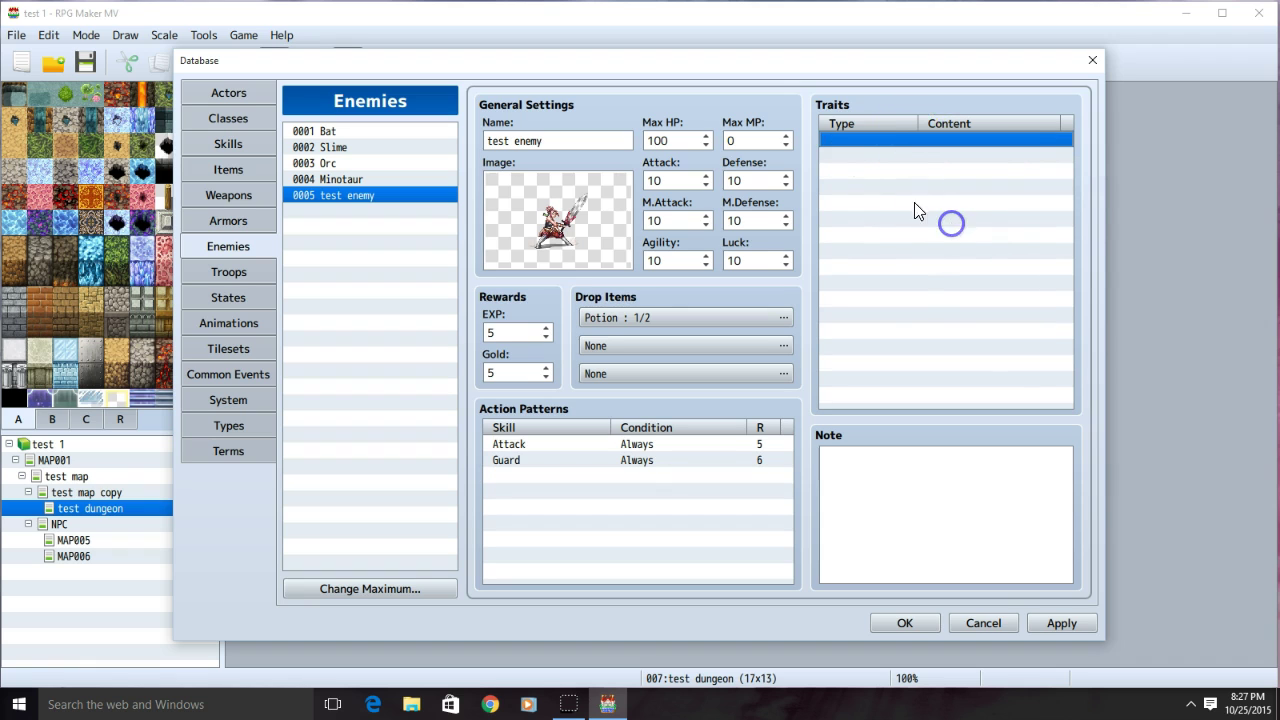
- Add an Ex-Parameter trait to the test enemy with Hit Rate + 95%
{"action": "double_click", "coordinate": [870, 140]}
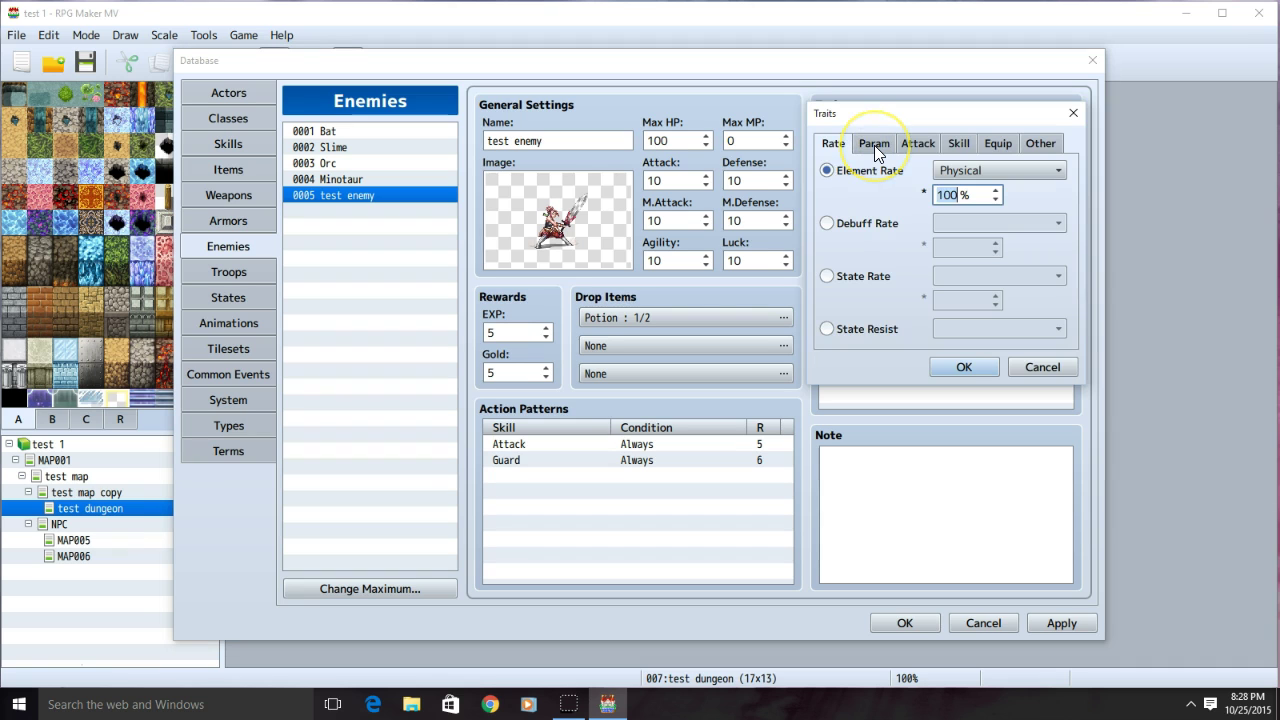
{"action": "left_click", "coordinate": [880, 145]}
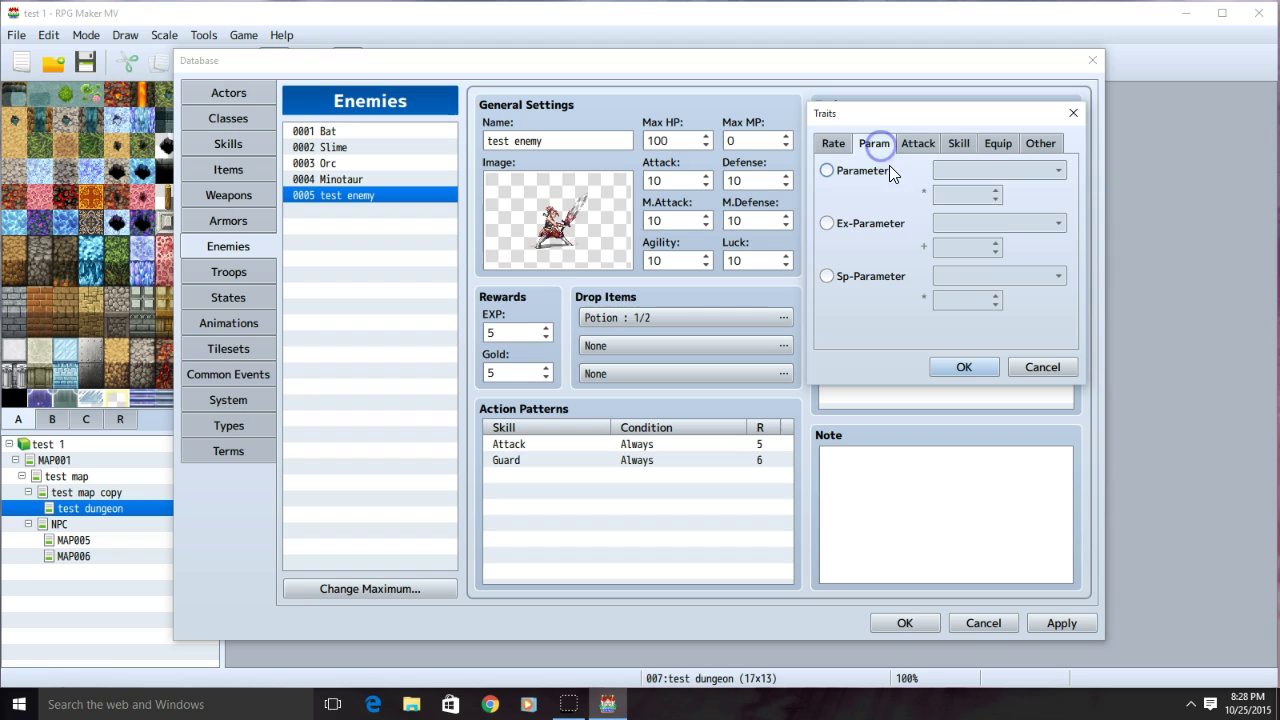
{"action": "left_click", "coordinate": [913, 142]}
{"action": "left_click", "coordinate": [881, 145]}
{"action": "left_click", "coordinate": [827, 223]}
{"action": "left_click", "coordinate": [994, 224]}
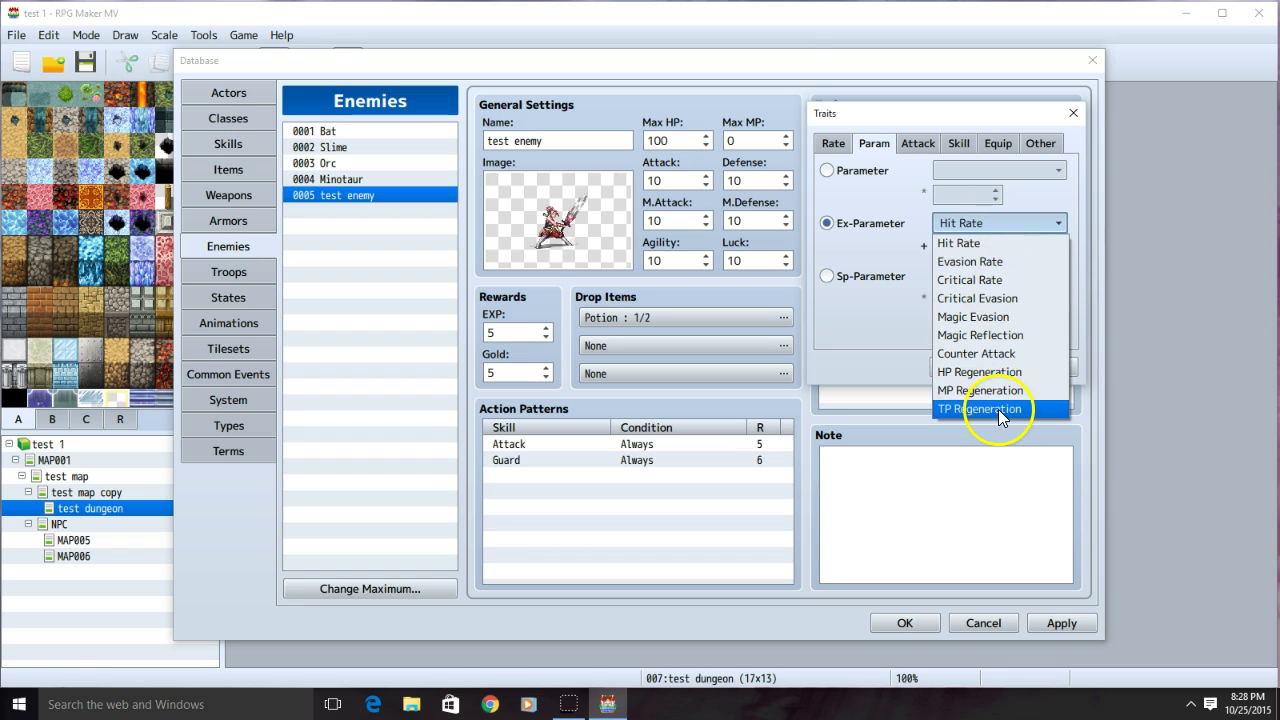
{"action": "left_click", "coordinate": [995, 246]}
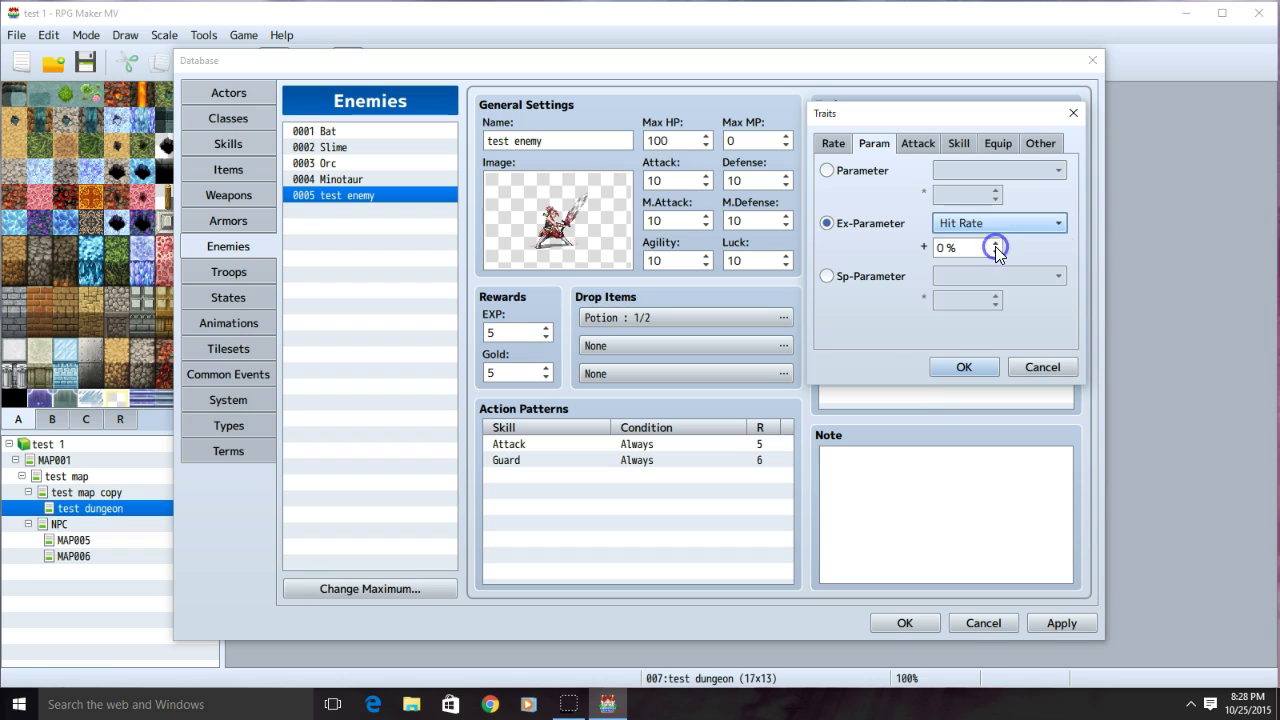
{"action": "left_click", "coordinate": [945, 248]}
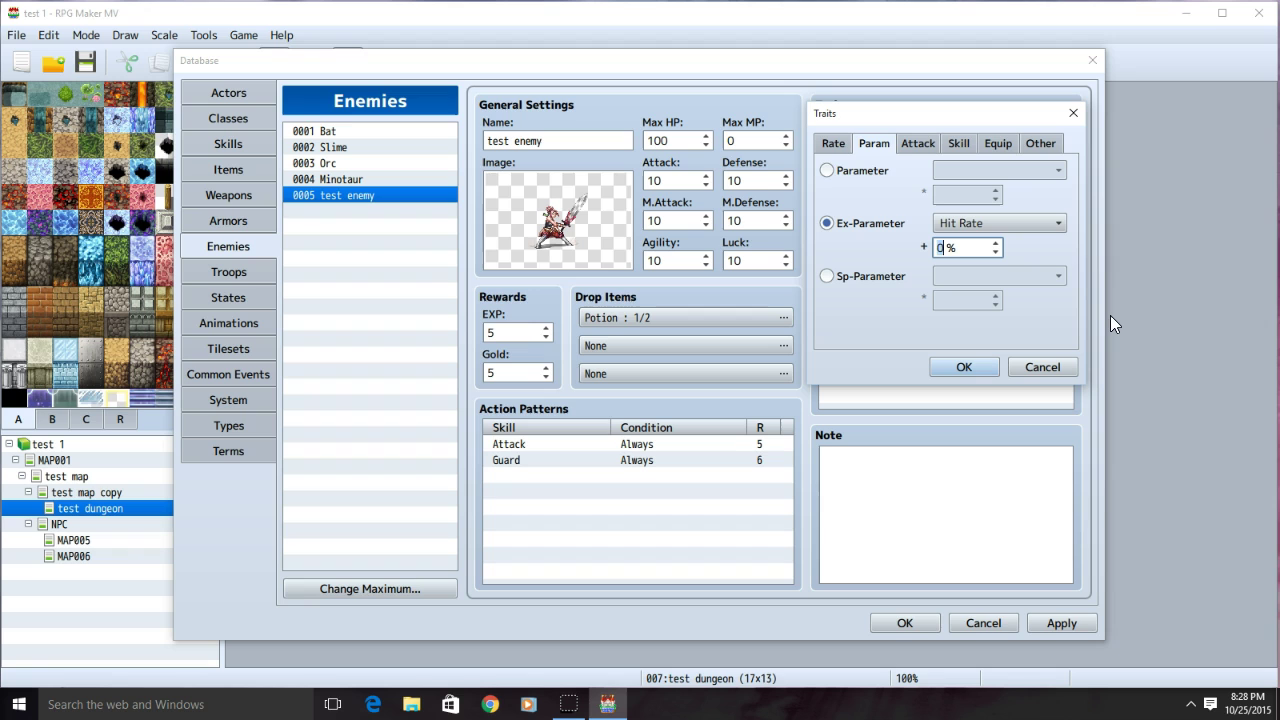
{"action": "key", "text": "Delete"}
{"action": "type", "text": "95"}
{"action": "left_click", "coordinate": [964, 368]}
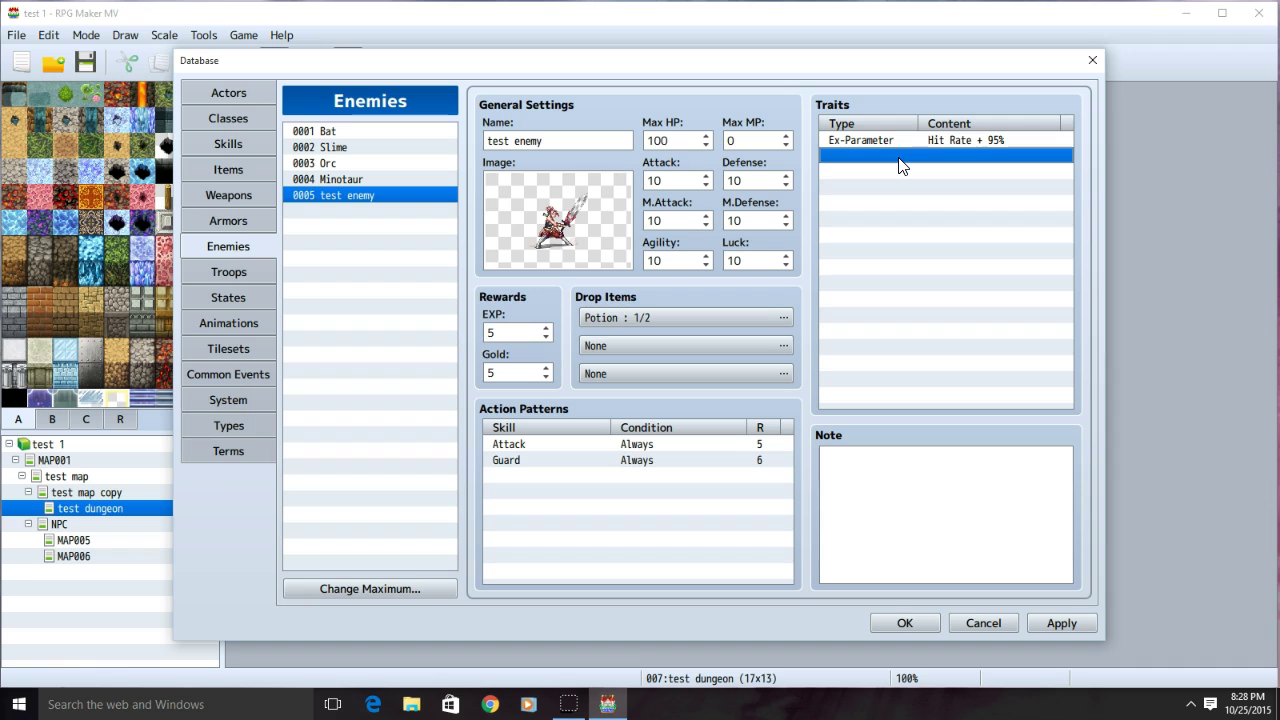
- Add a second Ex-Parameter trait to the test enemy with Evasion Rate + 5%
{"action": "double_click", "coordinate": [898, 160]}
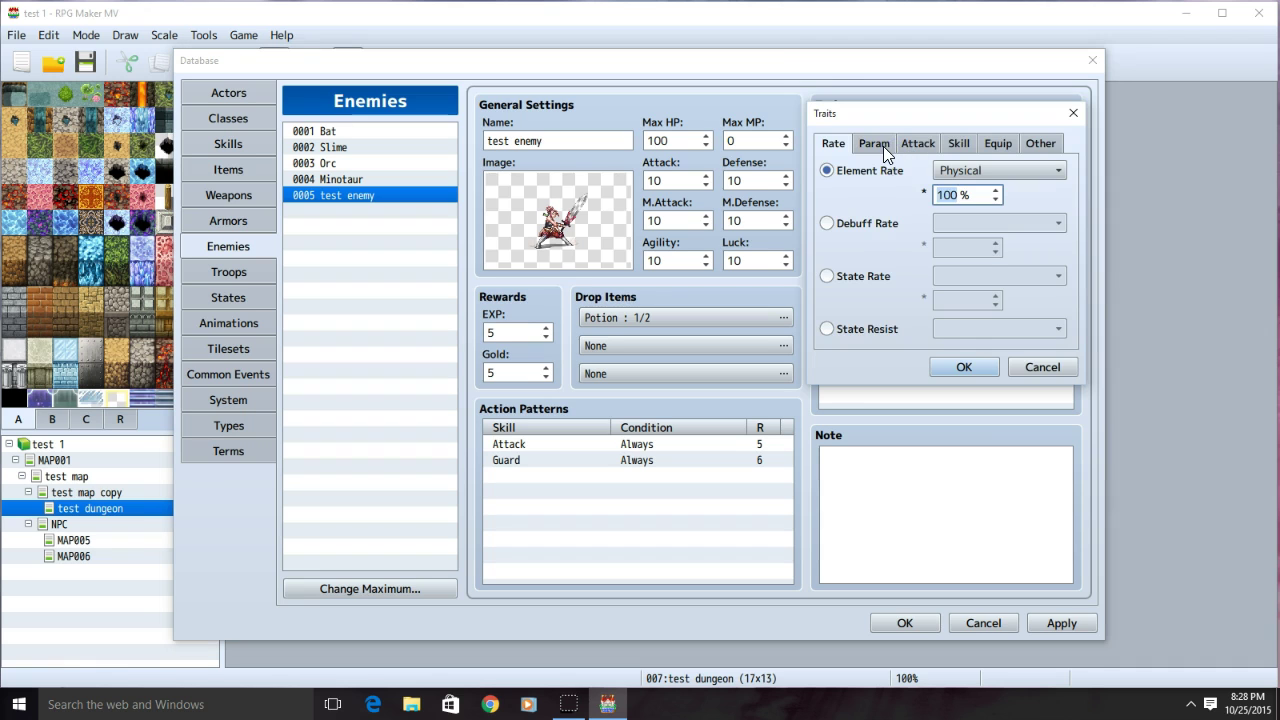
{"action": "left_click", "coordinate": [876, 144]}
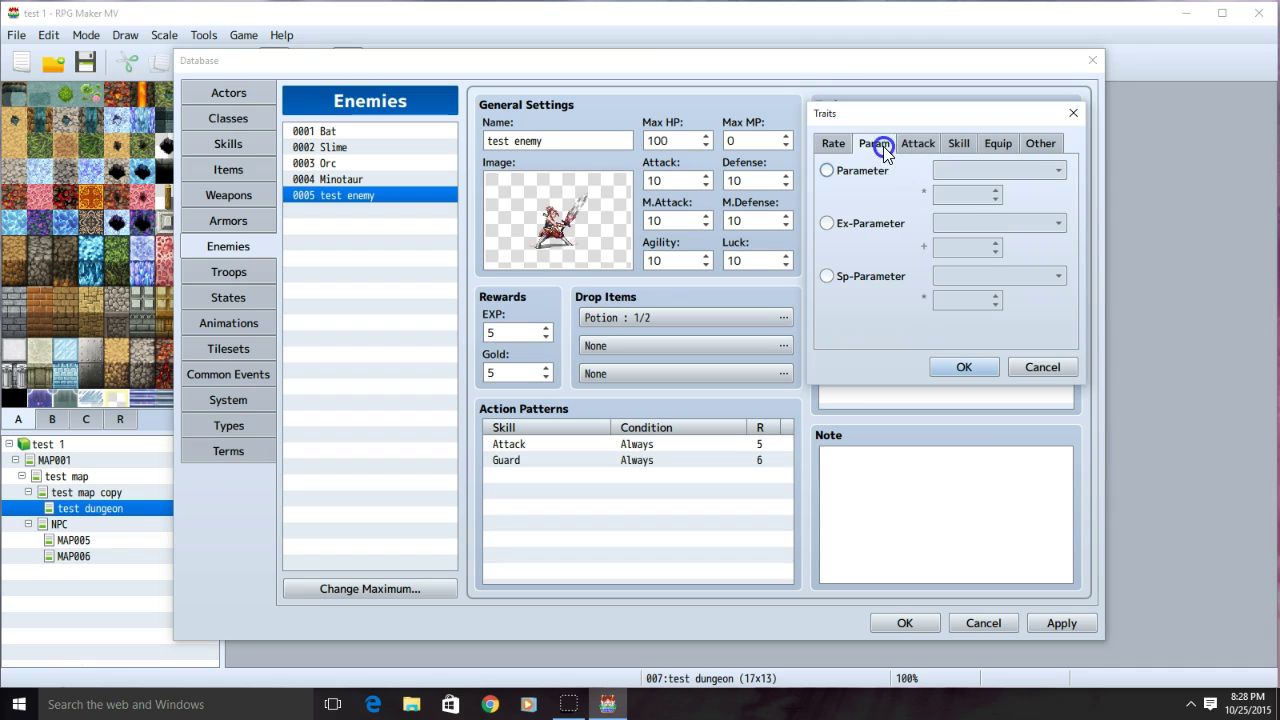
{"action": "left_click", "coordinate": [827, 223]}
{"action": "left_click", "coordinate": [990, 226]}
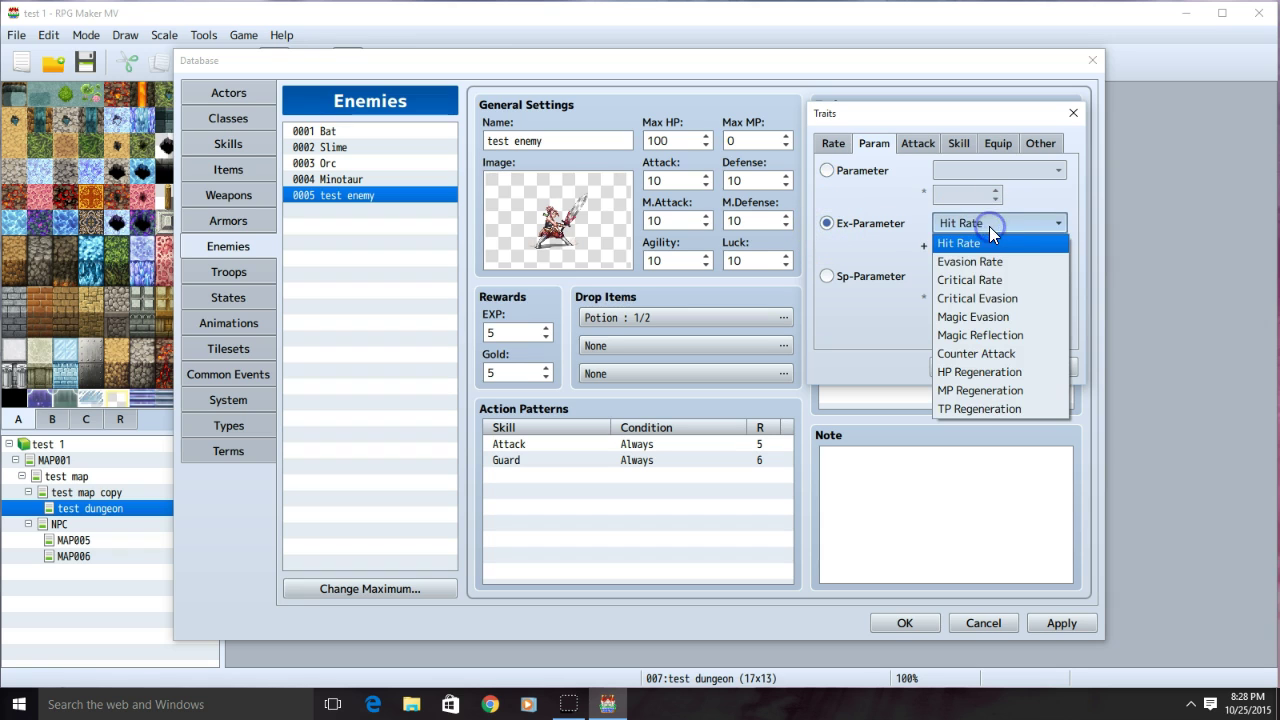
{"action": "left_click", "coordinate": [988, 262]}
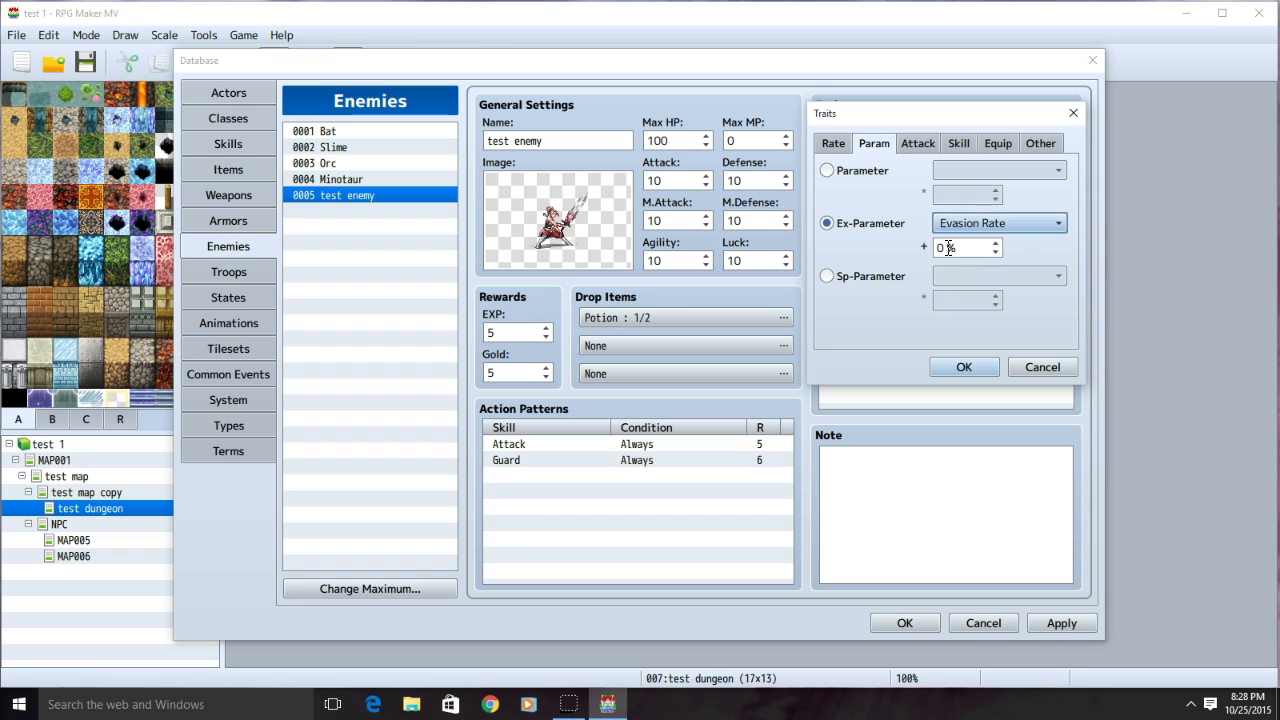
{"action": "double_click", "coordinate": [940, 247]}
{"action": "type", "text": "5"}
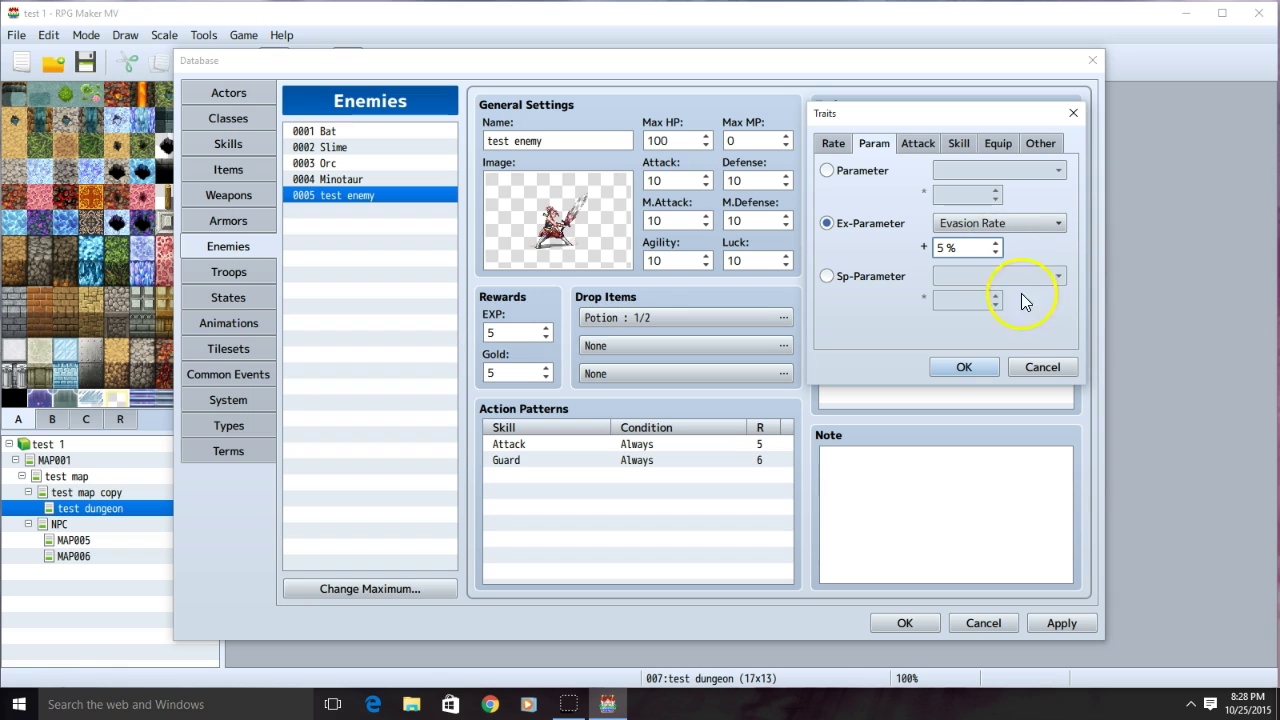
{"action": "left_click", "coordinate": [972, 367]}
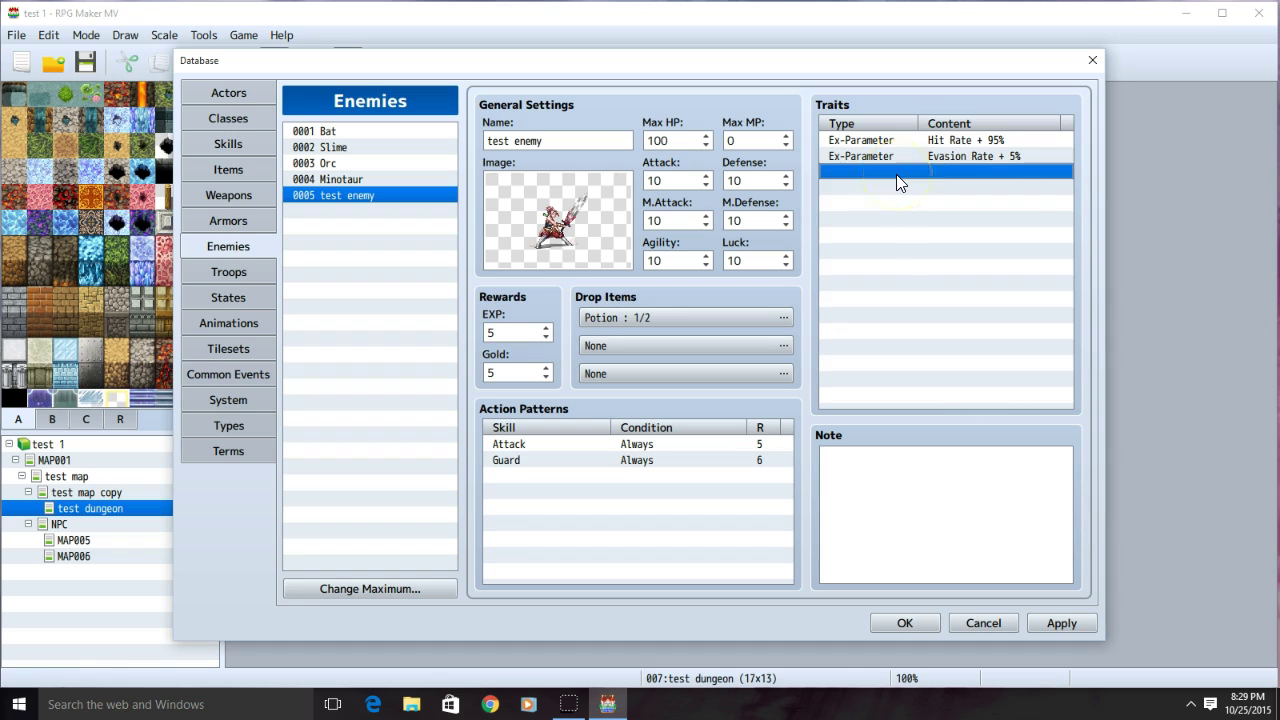
- Add an Attack Element trait set to Physical as the test enemy's third trait
{"action": "double_click", "coordinate": [896, 174]}
{"action": "left_click", "coordinate": [915, 142]}
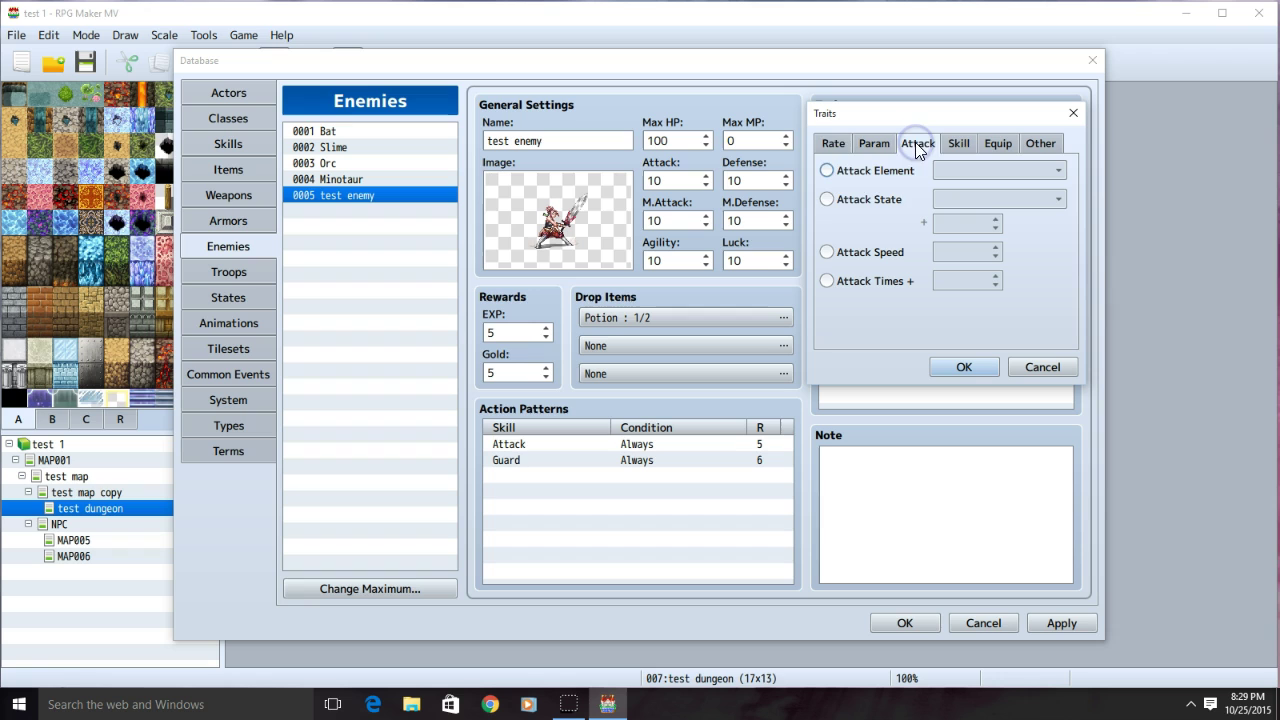
{"action": "left_click", "coordinate": [839, 172]}
{"action": "left_click", "coordinate": [975, 172]}
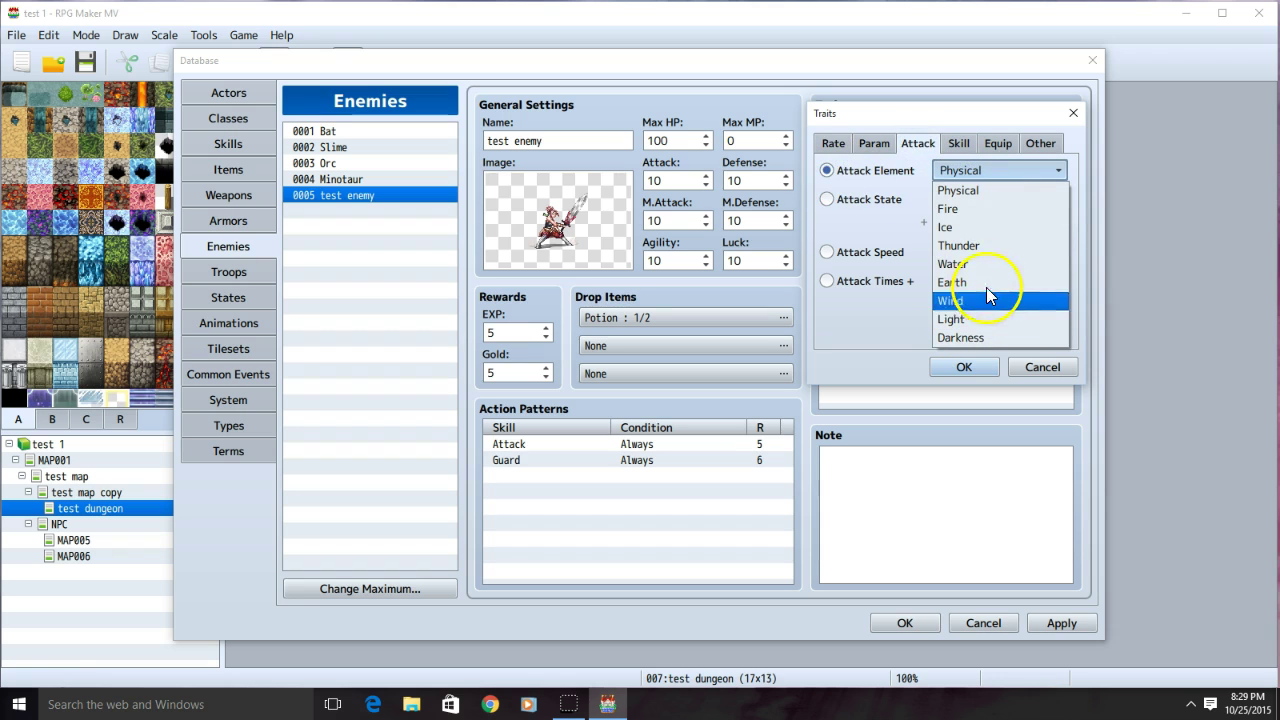
{"action": "left_click", "coordinate": [994, 197]}
{"action": "key", "text": "Return"}
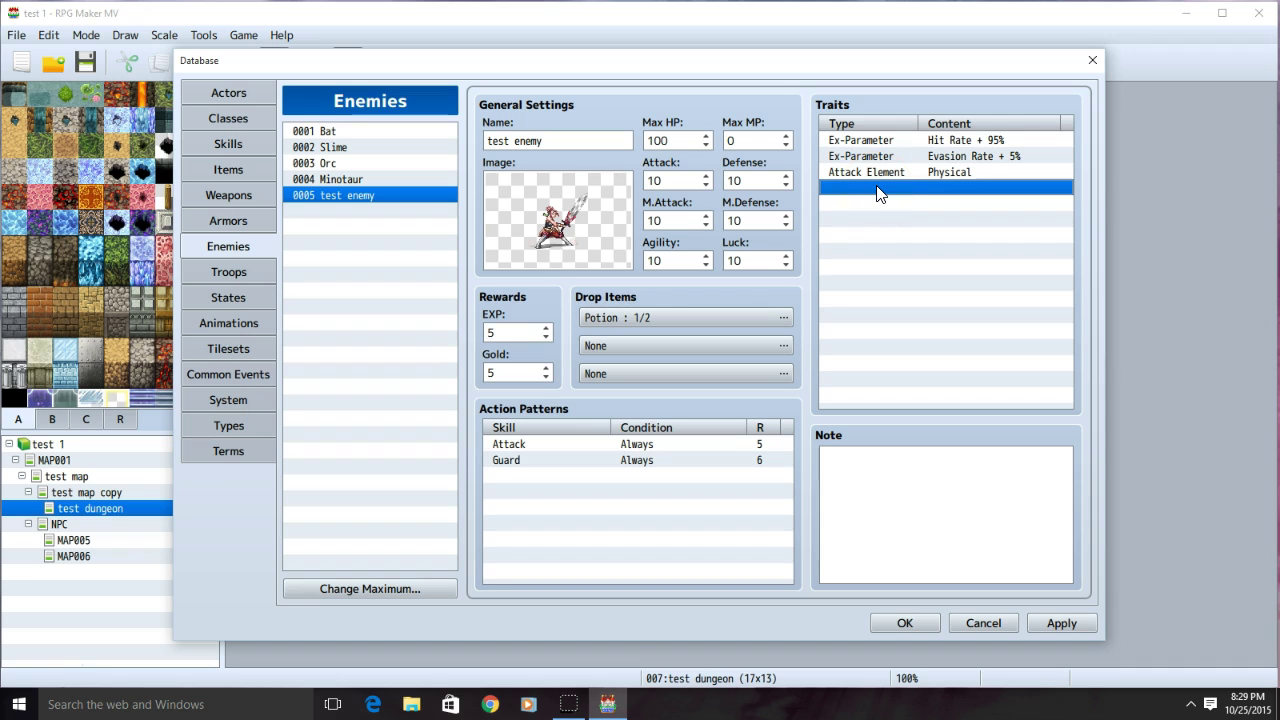
- Add an Attack Times + trait with a value of 1 to the test enemy, then apply the changes and close the database
{"action": "left_click", "coordinate": [860, 192]}
{"action": "double_click", "coordinate": [857, 190]}
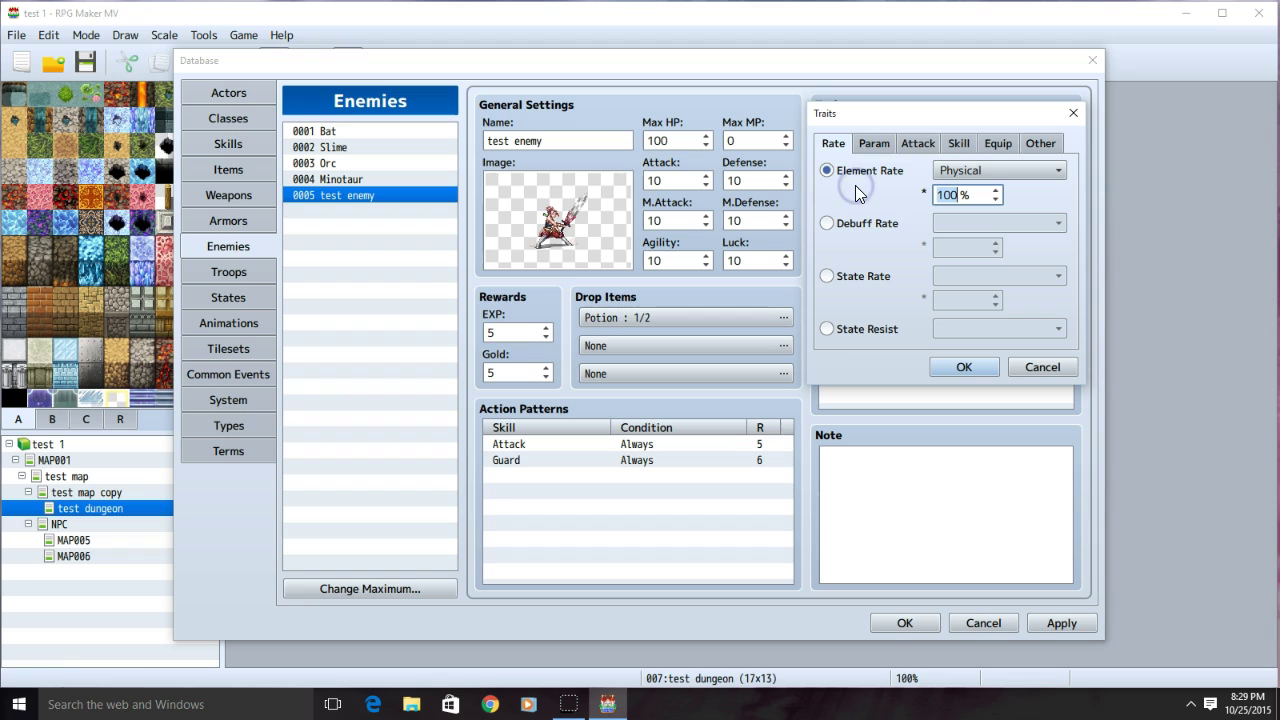
{"action": "left_click", "coordinate": [922, 145]}
{"action": "left_click", "coordinate": [848, 283]}
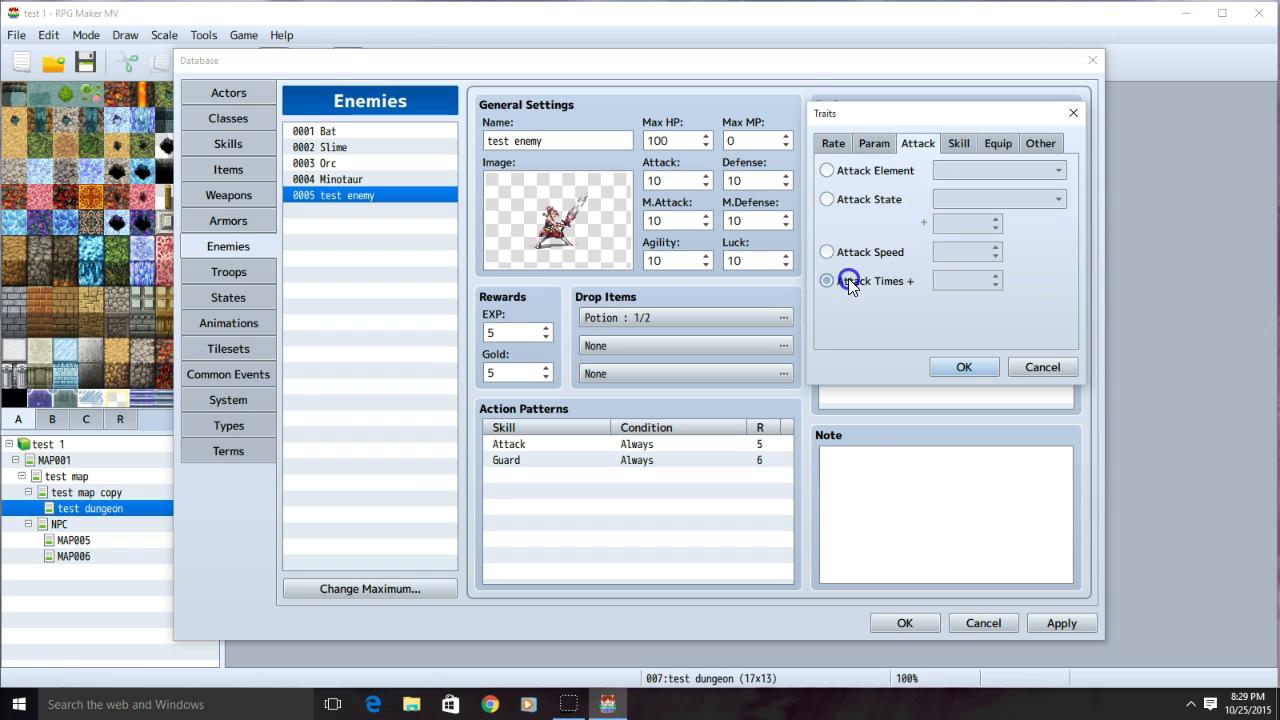
{"action": "left_click", "coordinate": [952, 280]}
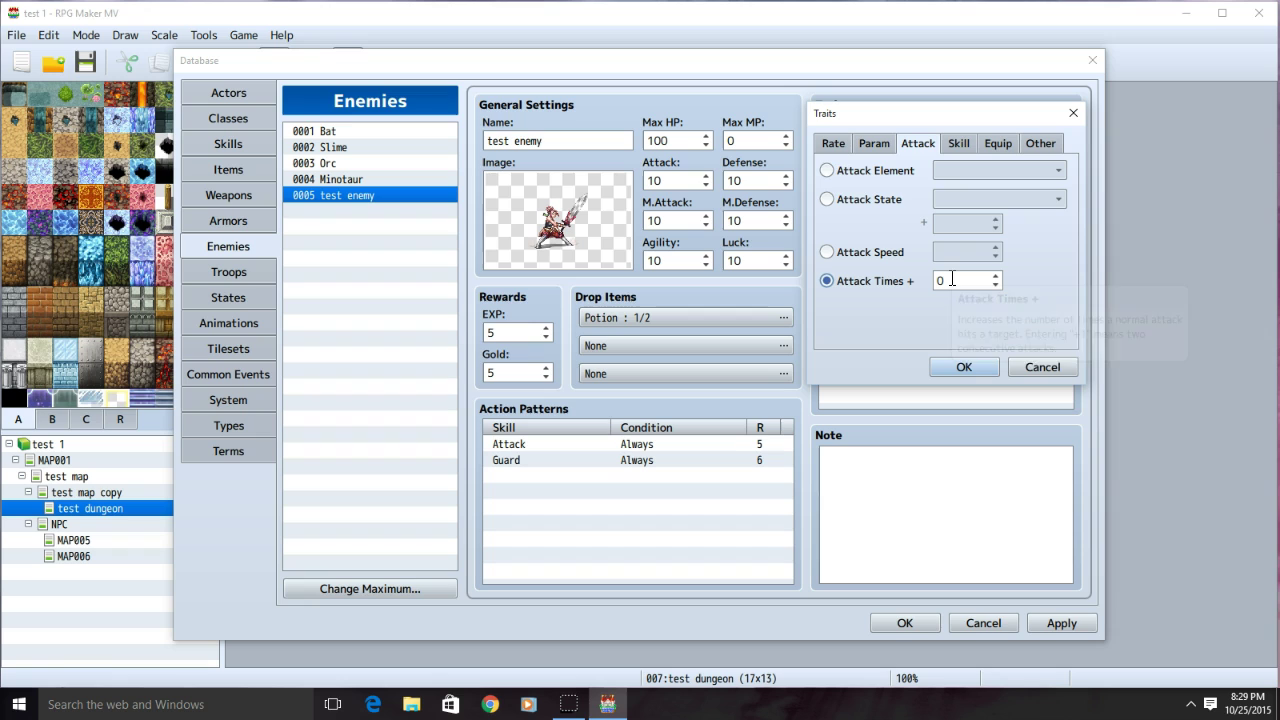
{"action": "left_click", "coordinate": [954, 281]}
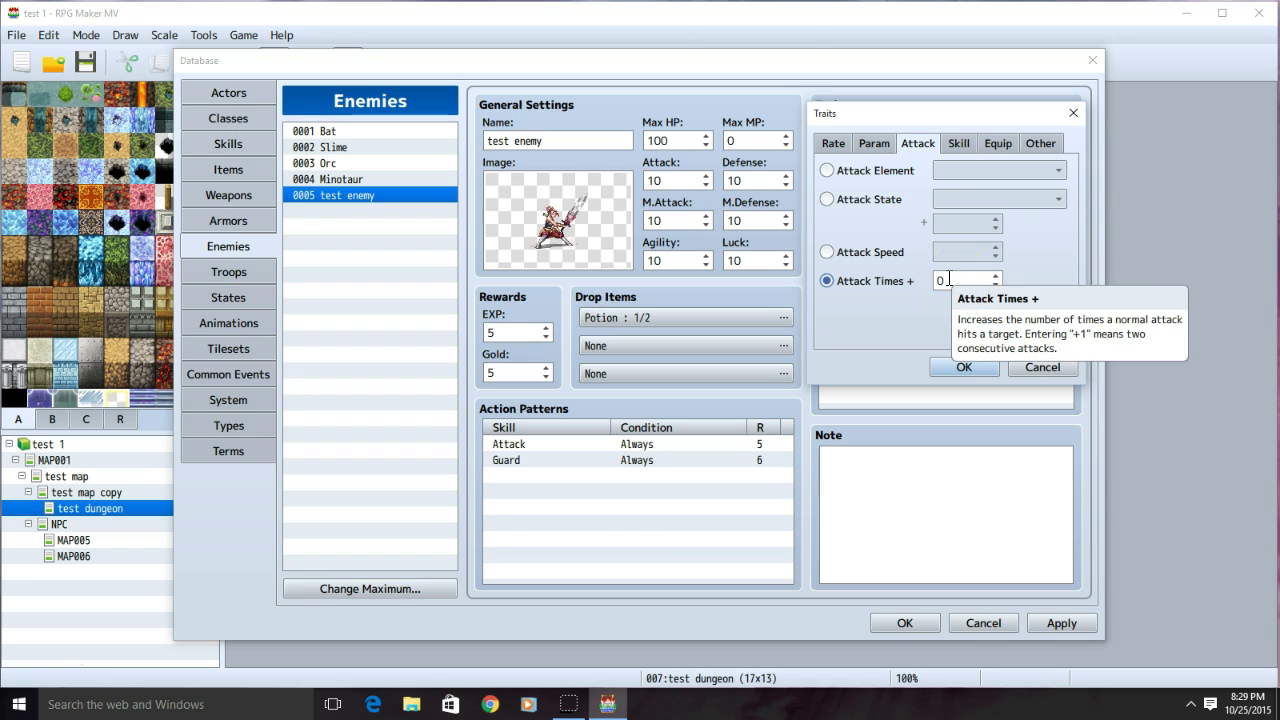
{"action": "double_click", "coordinate": [950, 280]}
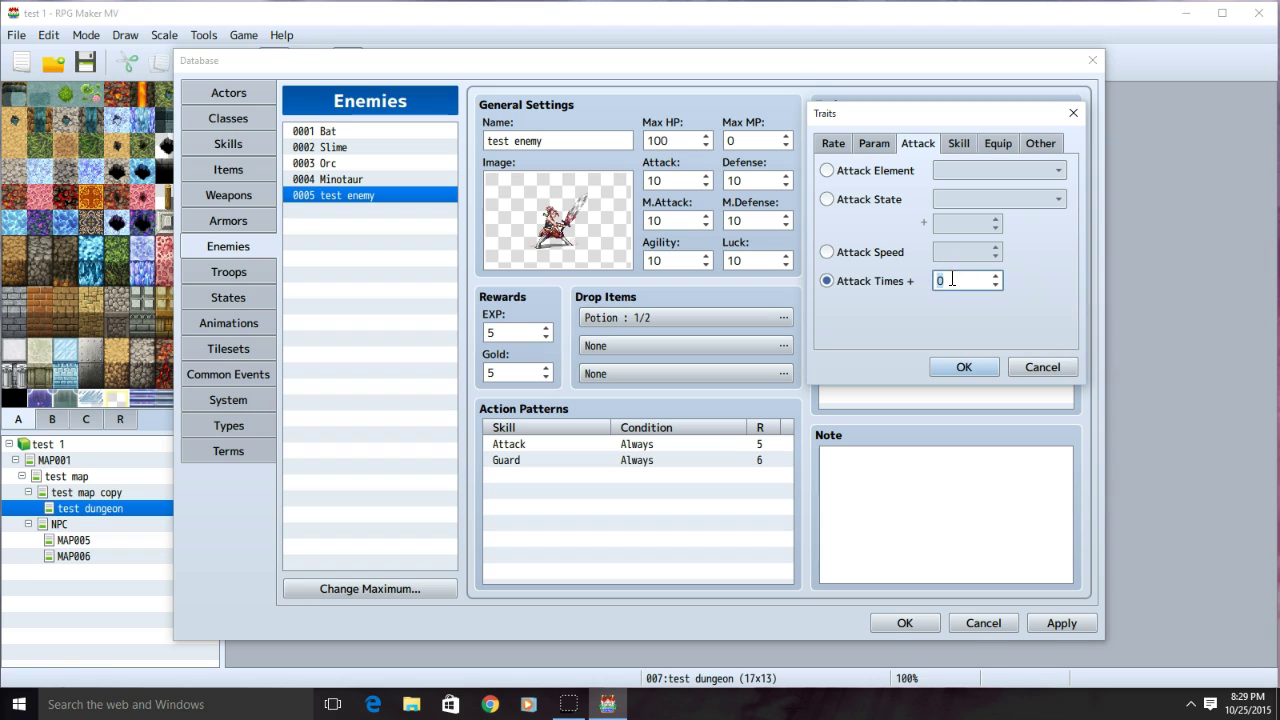
{"action": "type", "text": "1"}
{"action": "left_click", "coordinate": [962, 289]}
{"action": "left_click", "coordinate": [970, 370]}
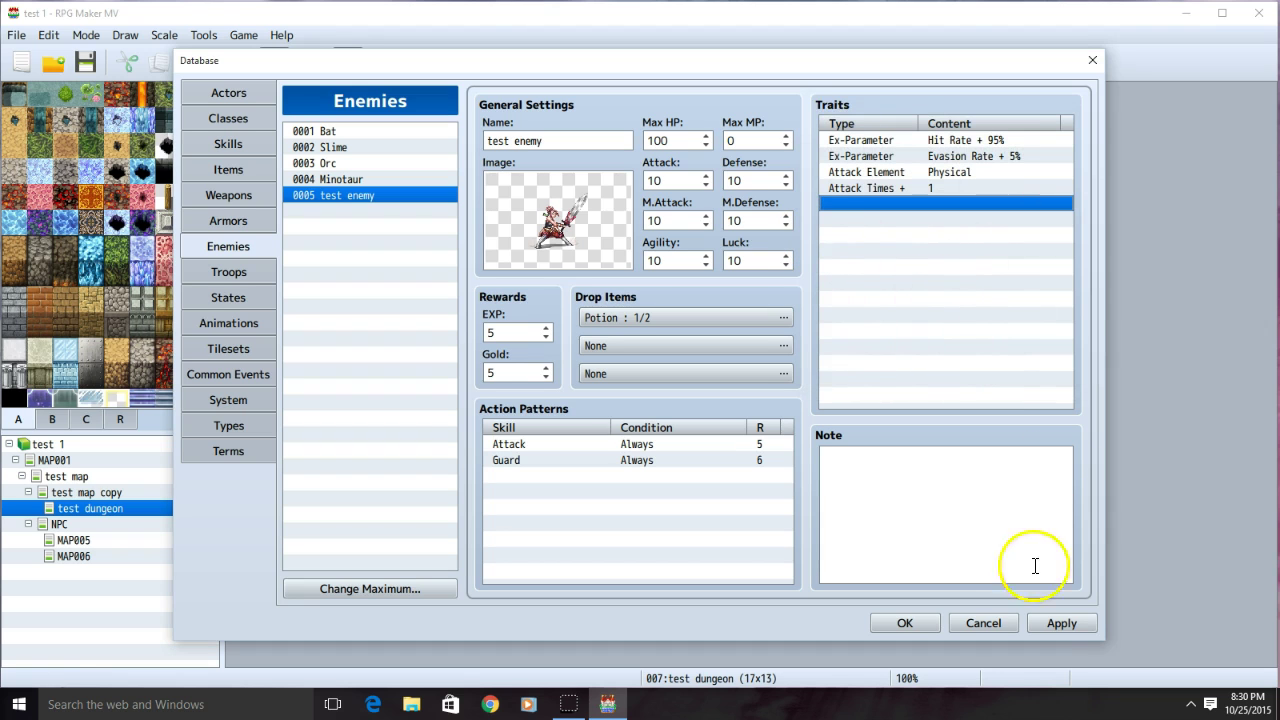
{"action": "left_click", "coordinate": [1063, 626]}
{"action": "left_click", "coordinate": [904, 623]}
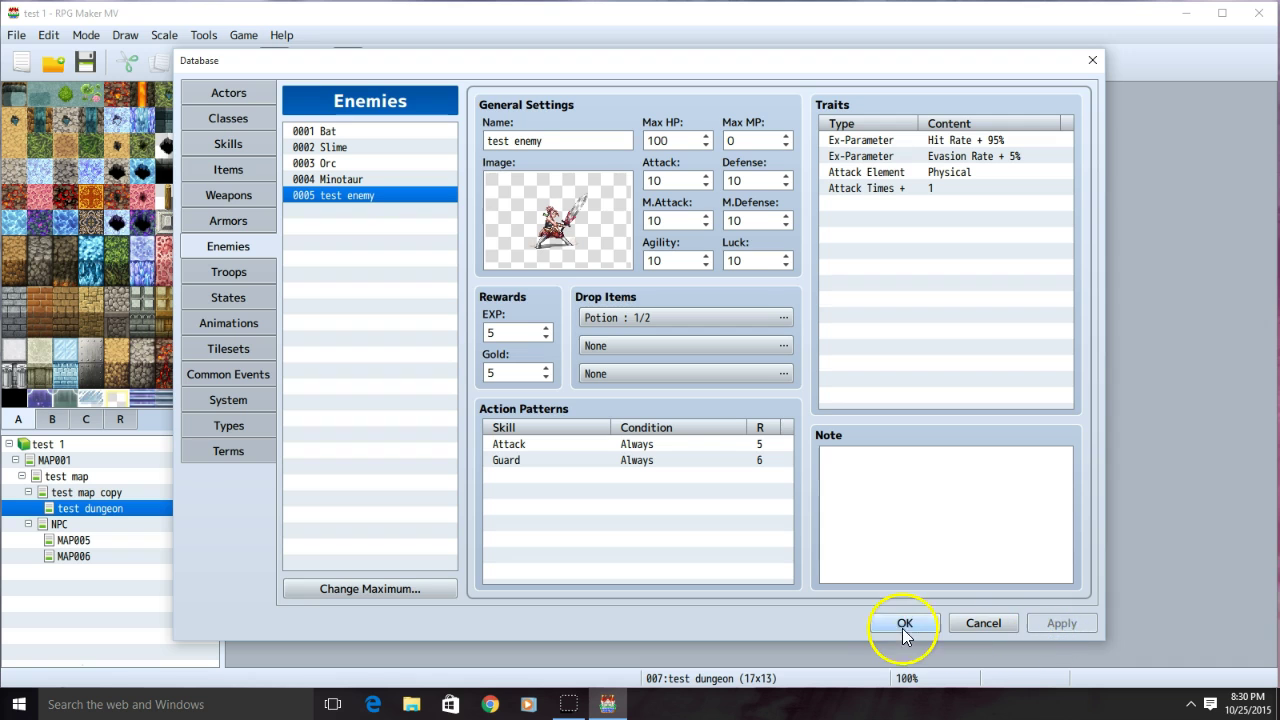